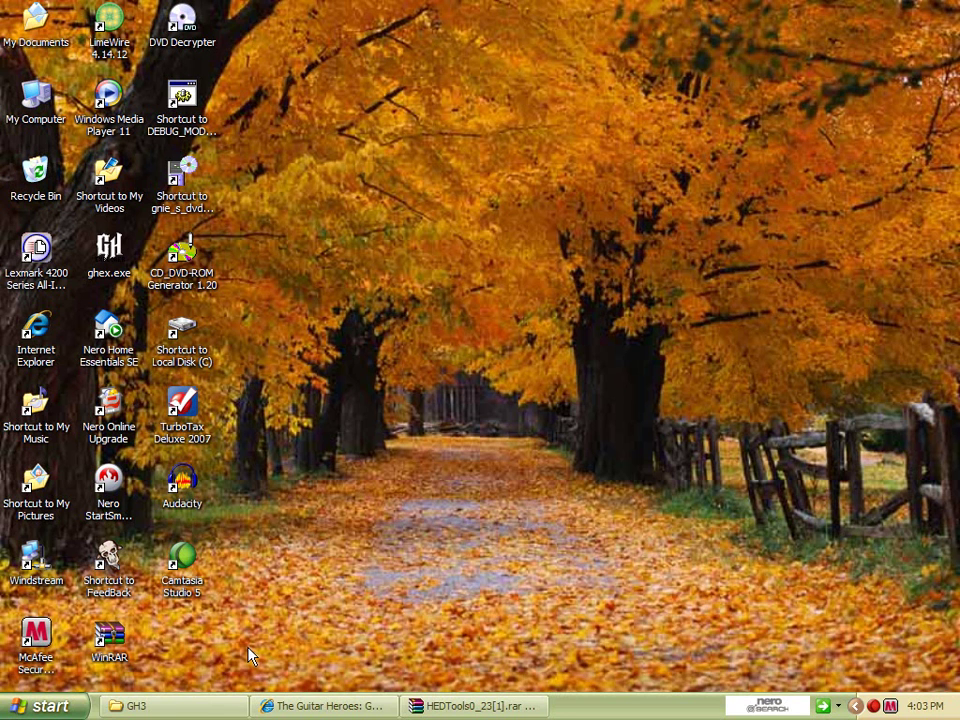
- Open the GH3C (D:) disc from My Computer and select all its files and folders
double_click(45, 98)
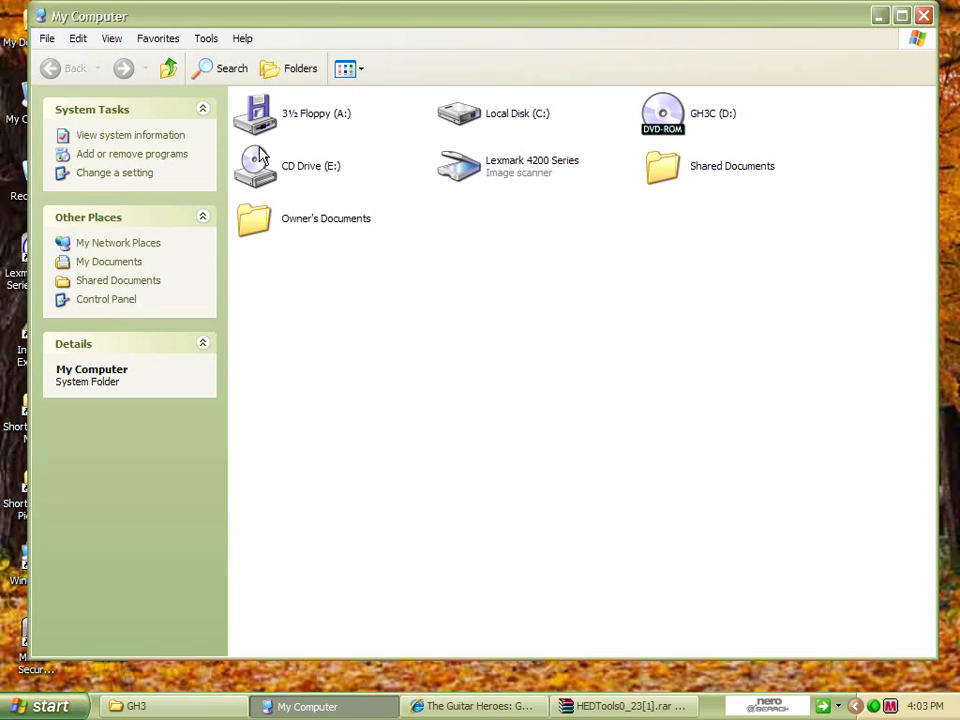
double_click(670, 115)
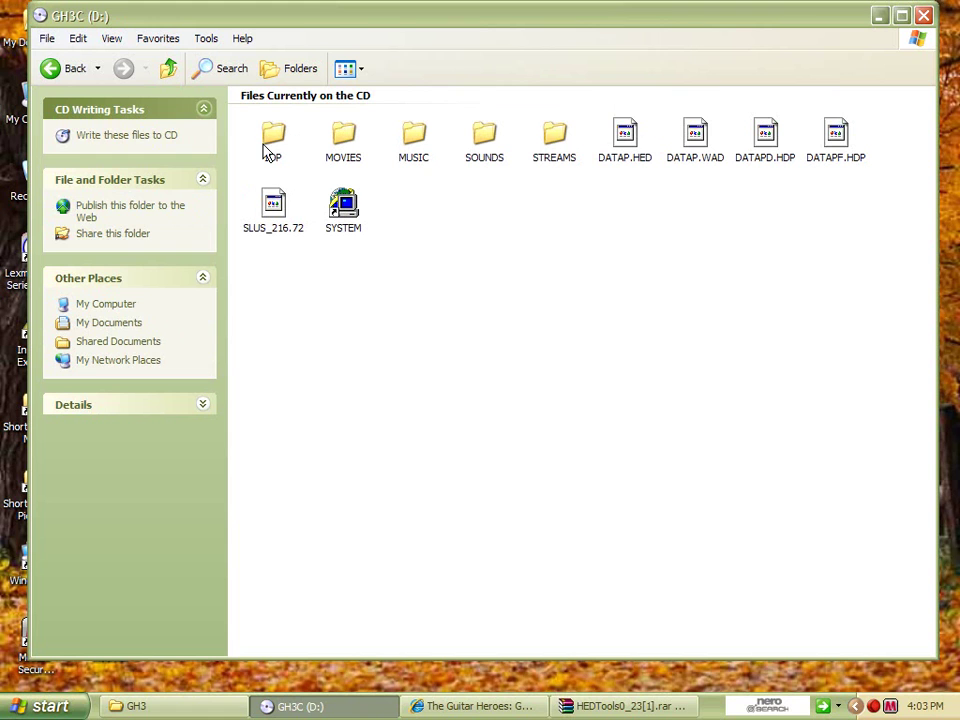
mouse_move(255, 138)
left_mouse_down()
mouse_move(686, 243)
mouse_move(855, 236)
left_mouse_up()
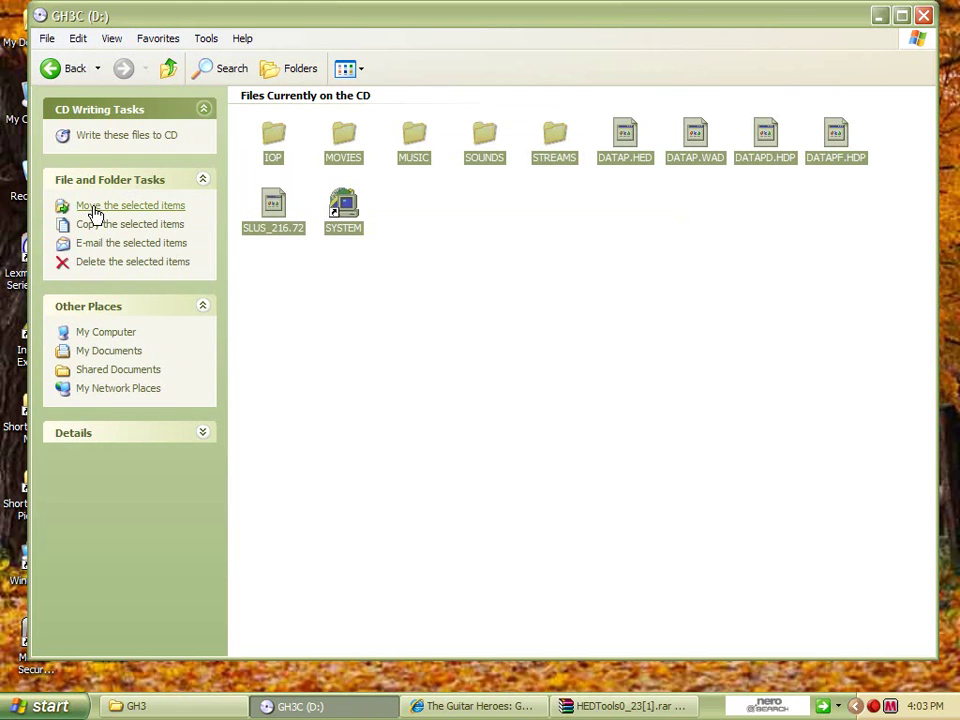
- In the copy-destination dialog, delete the empty New Folder on Local Disk (C:)
left_click(112, 227)
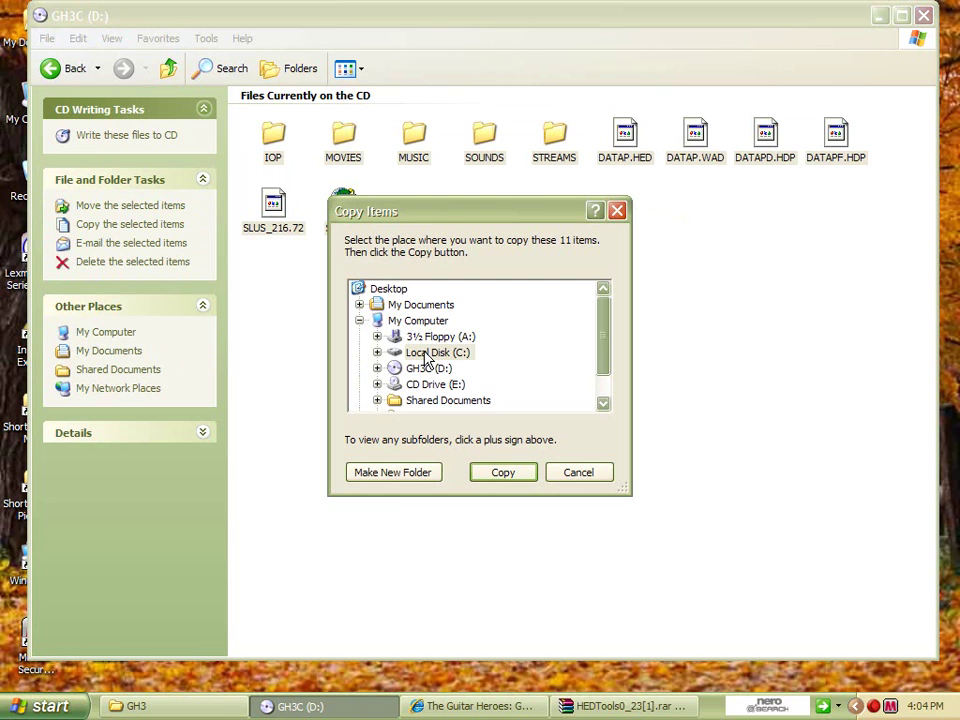
left_click(427, 355)
left_click(390, 478)
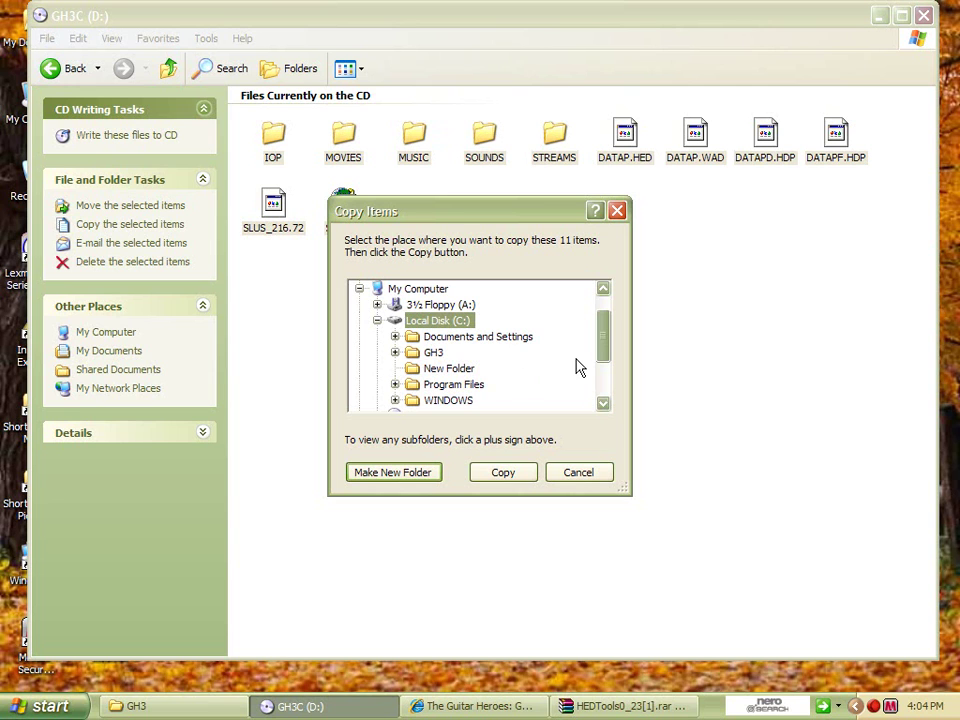
left_click(433, 372)
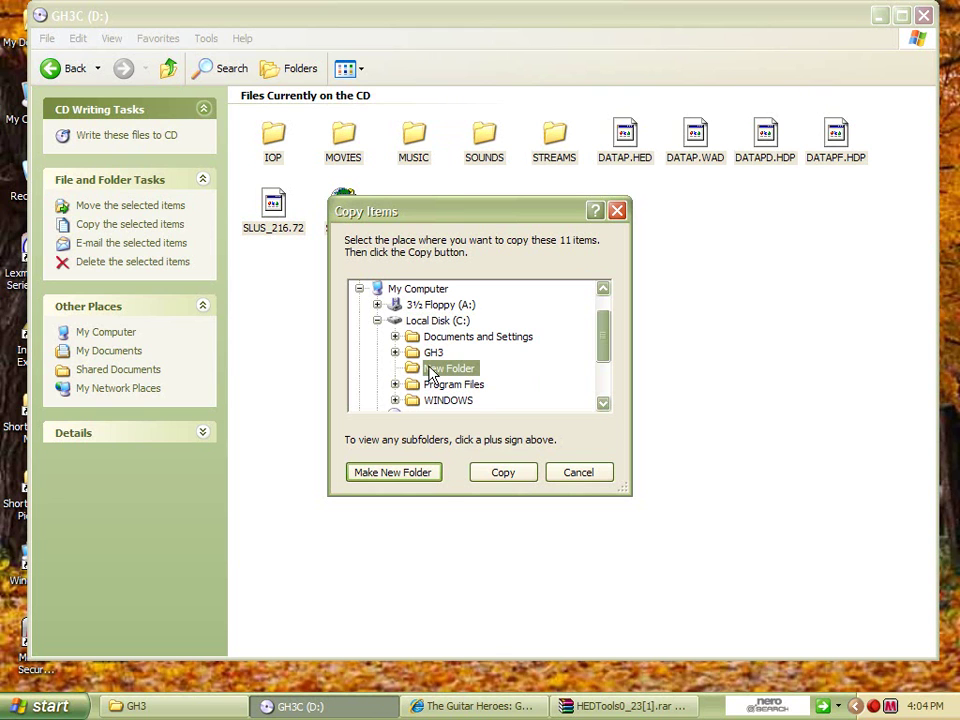
right_click(433, 372)
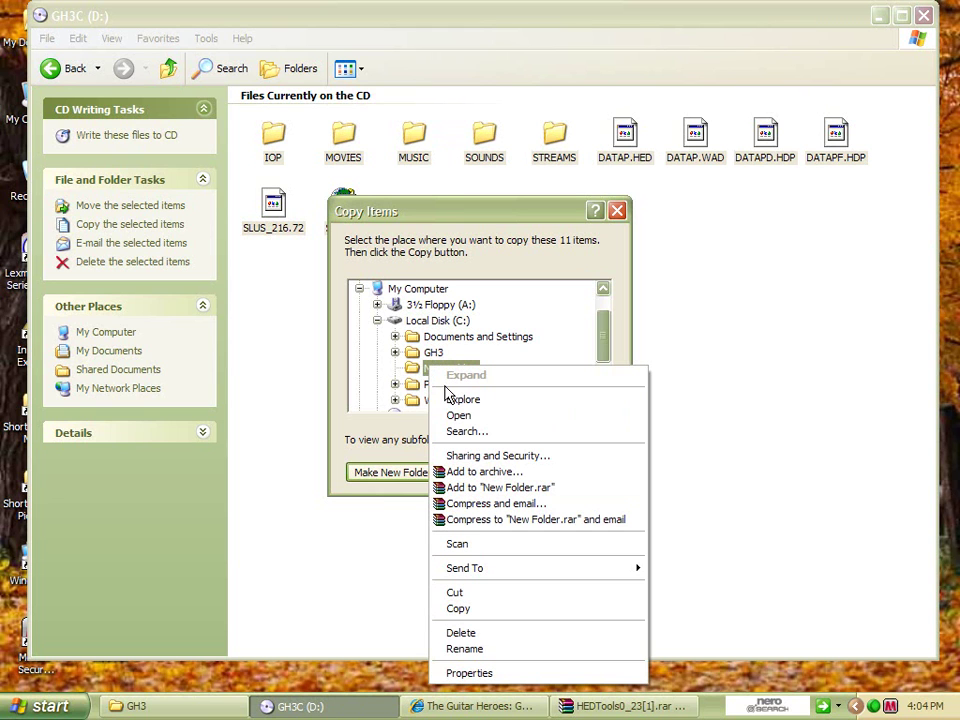
left_click(475, 633)
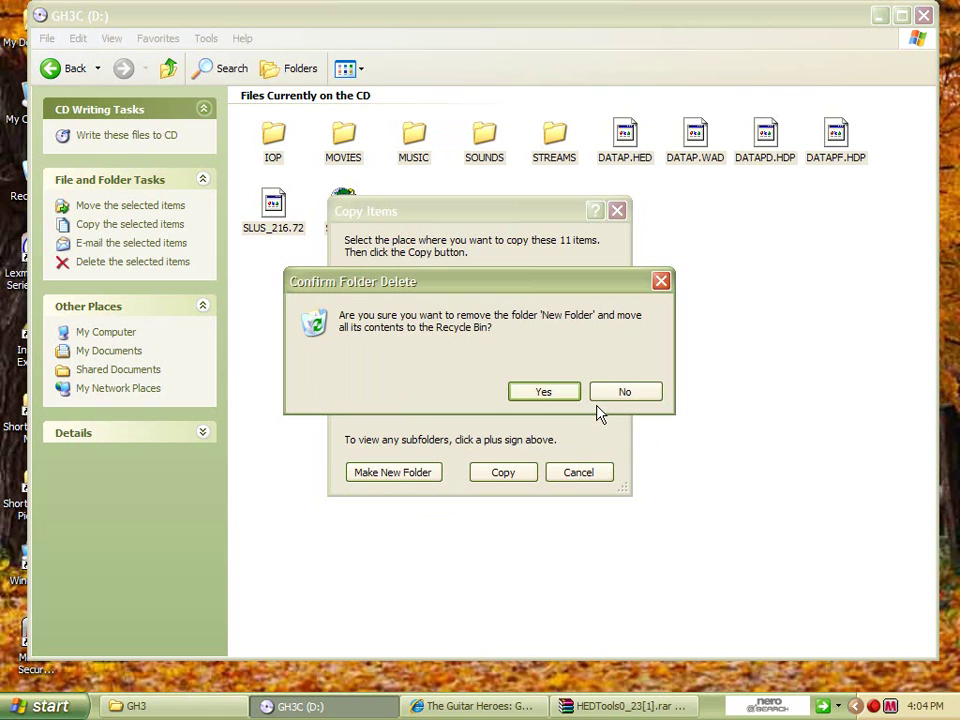
left_click(537, 394)
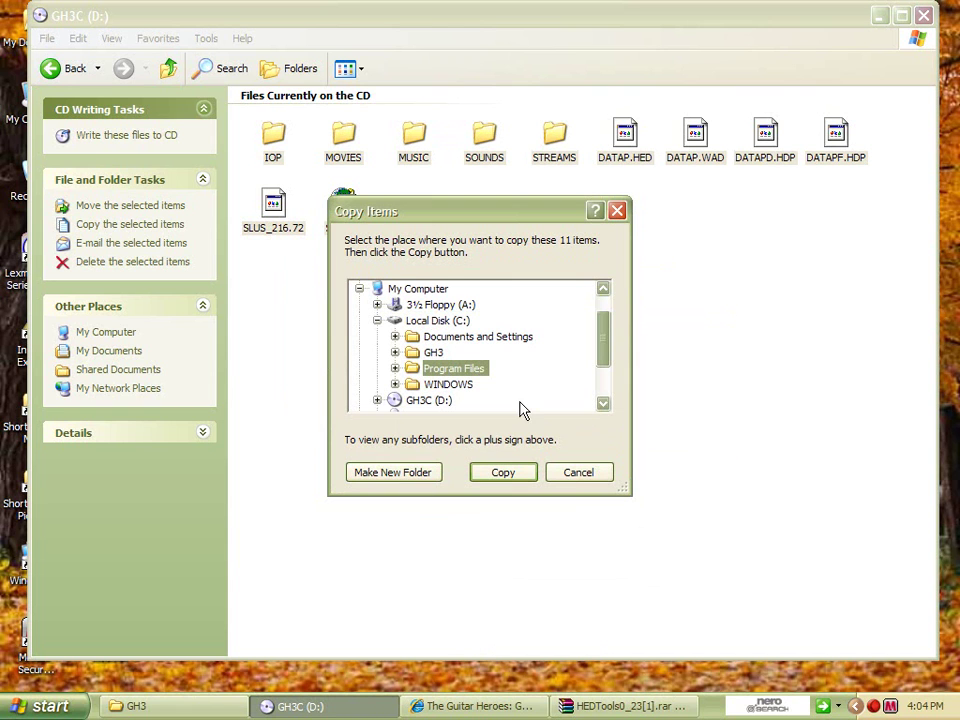
- Browse the GH3 folder and its MUSIC subfolder, then cancel without copying anything
left_click(412, 356)
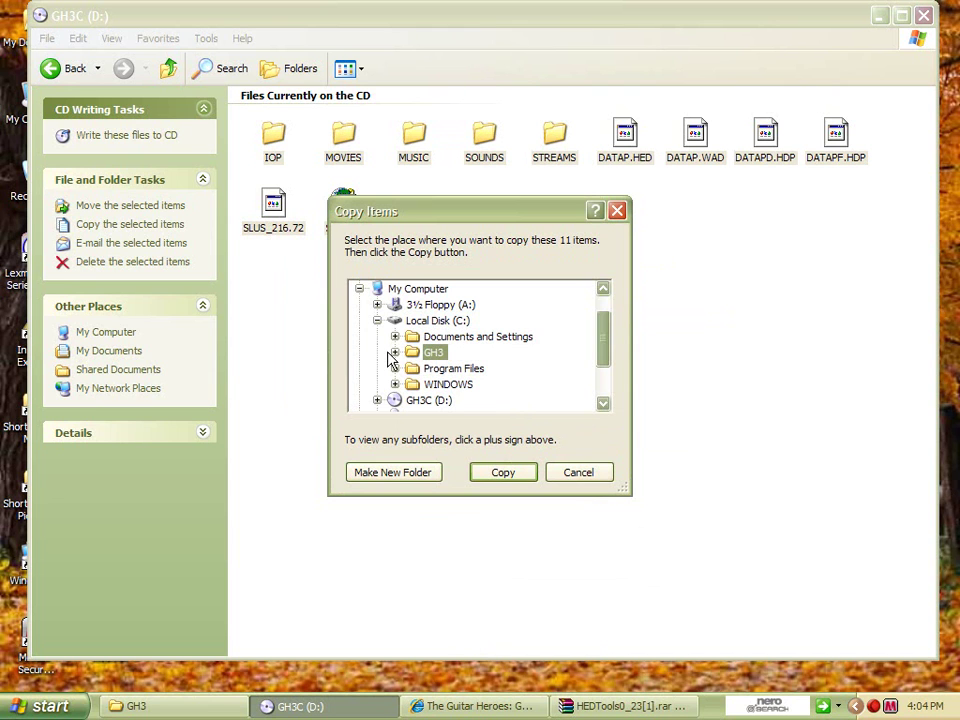
left_click(395, 352)
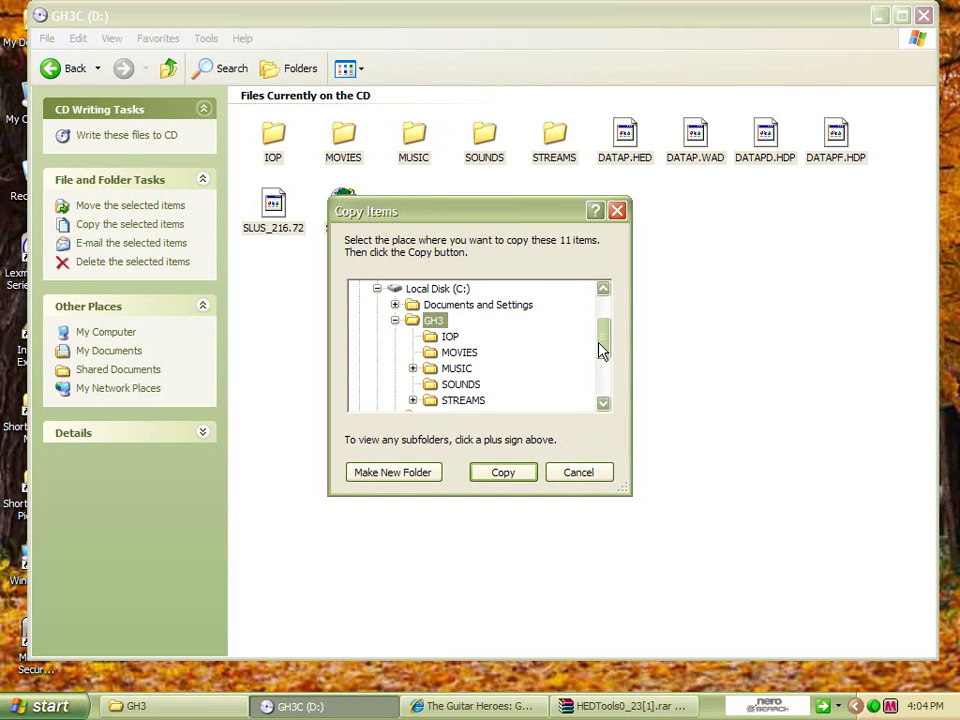
mouse_move(600, 350)
left_mouse_down()
mouse_move(606, 367)
mouse_move(628, 145)
left_mouse_up()
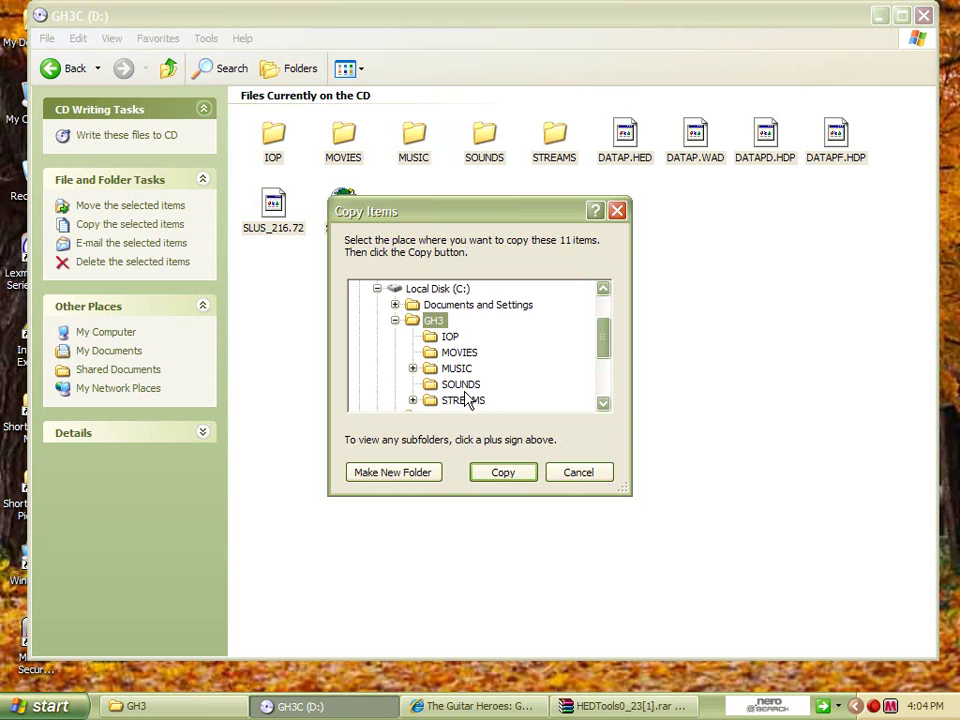
left_click(412, 368)
left_click(412, 288)
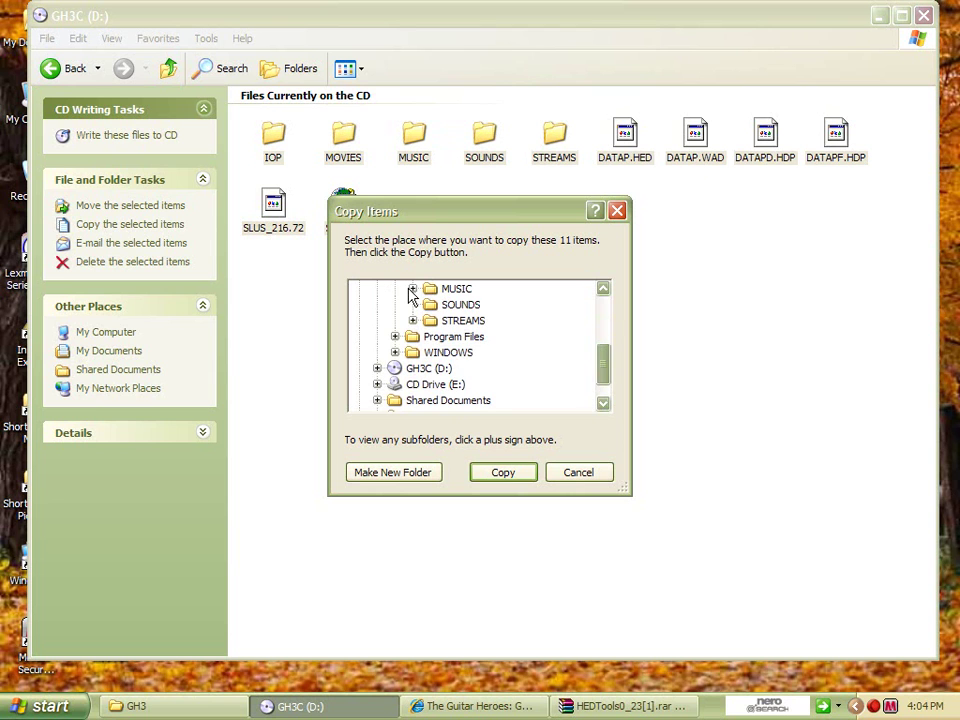
left_click_drag(600, 377, 600, 355)
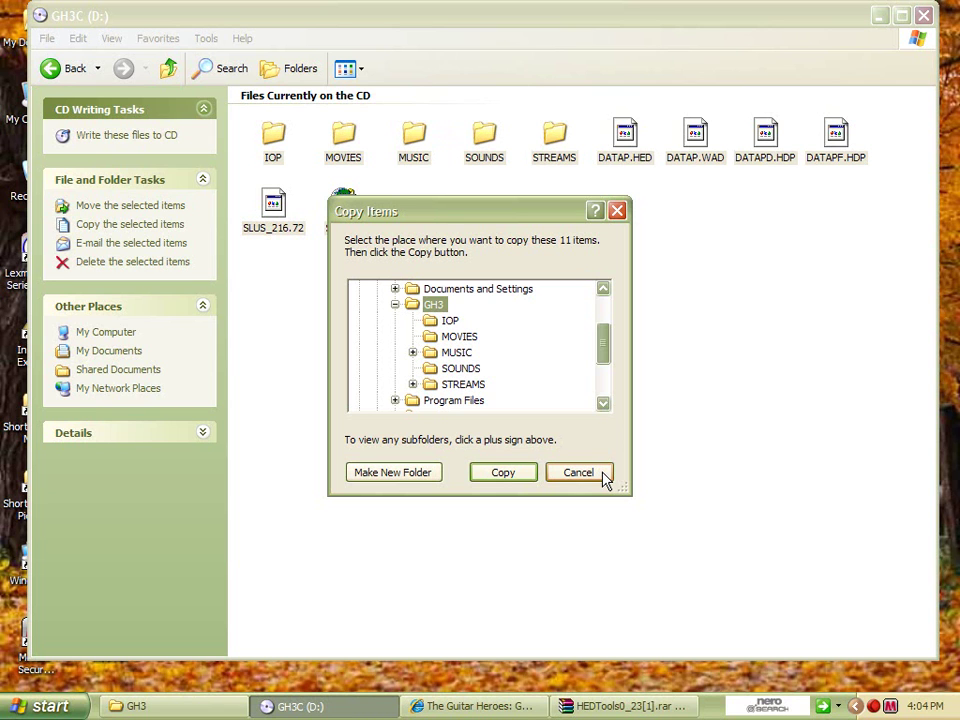
left_click(600, 474)
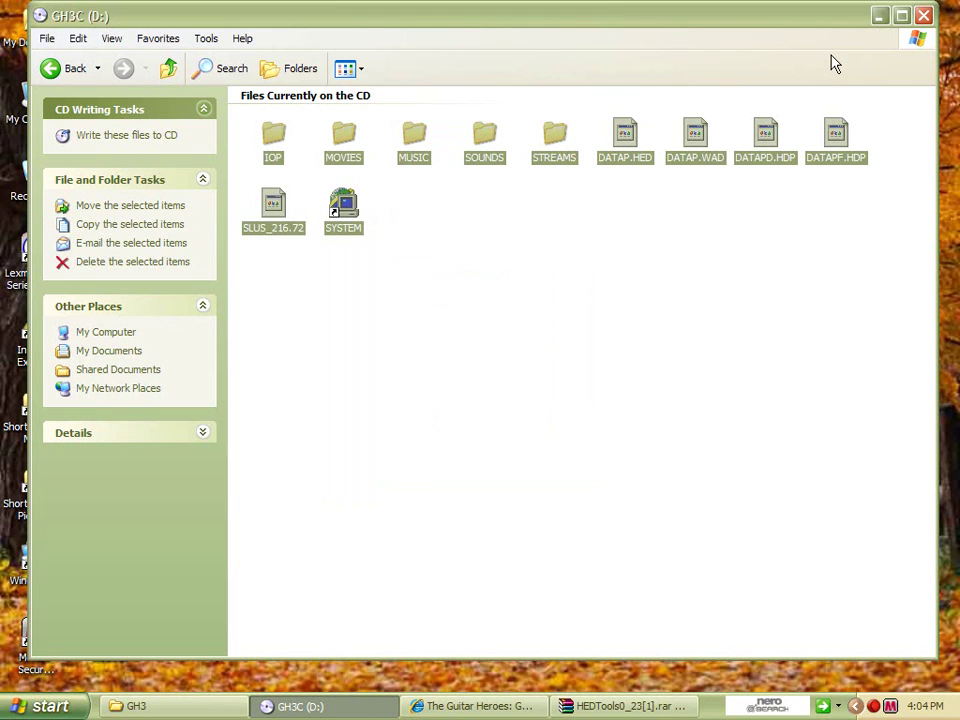
- Deselect the disc items and scroll the Guitar Heroes FAQ to its What you need list
left_click(483, 602)
key("super+d")
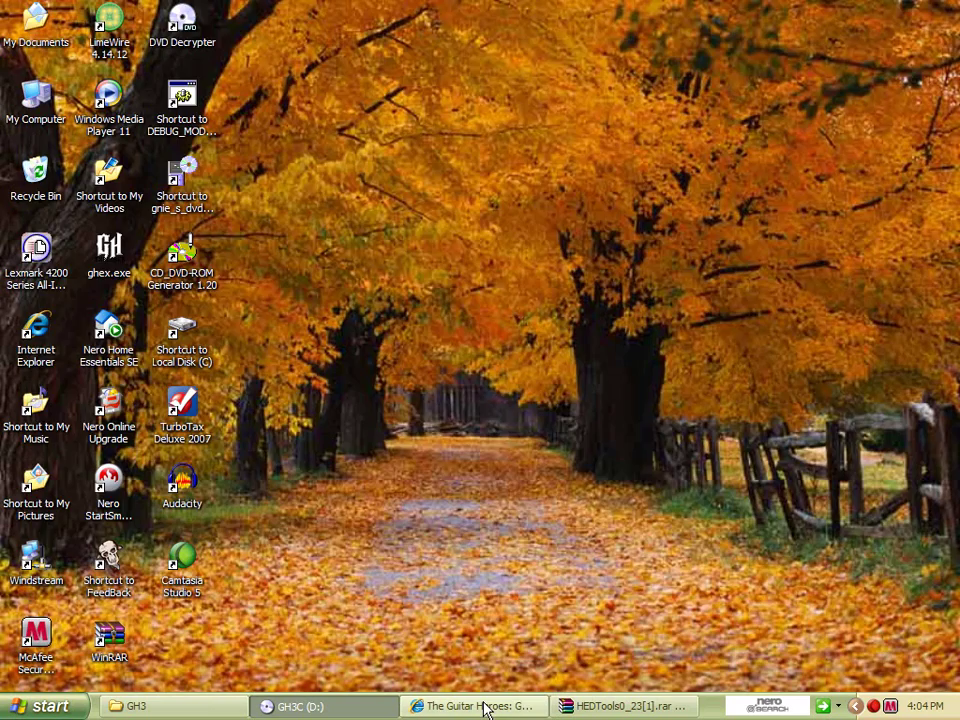
left_click(487, 707)
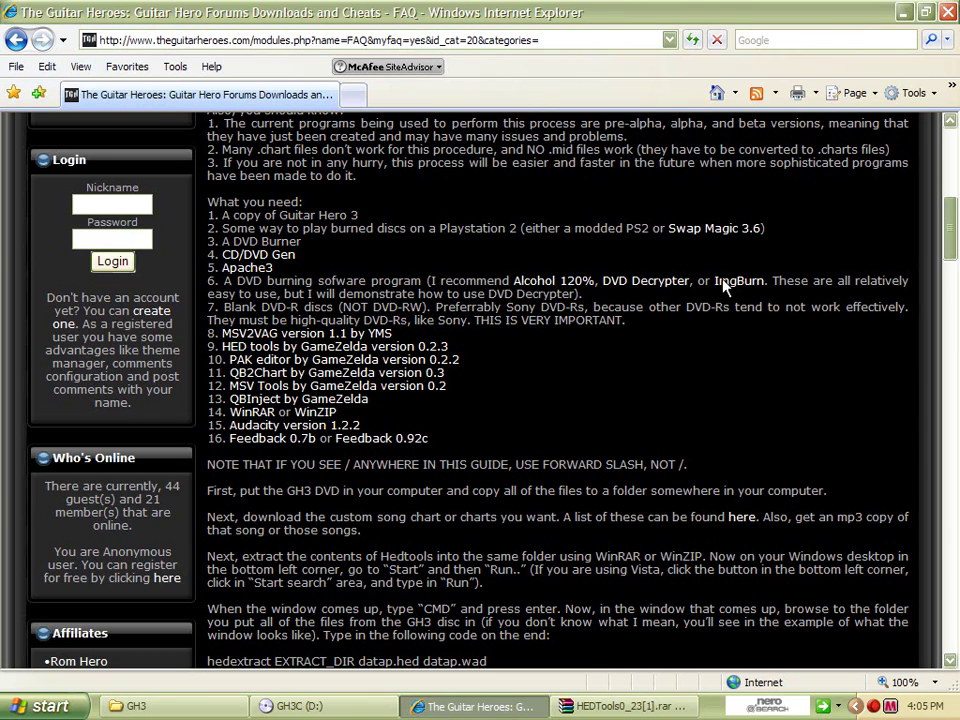
scroll(900, 232, "up", 10)
scroll(295, 535, "down", 2)
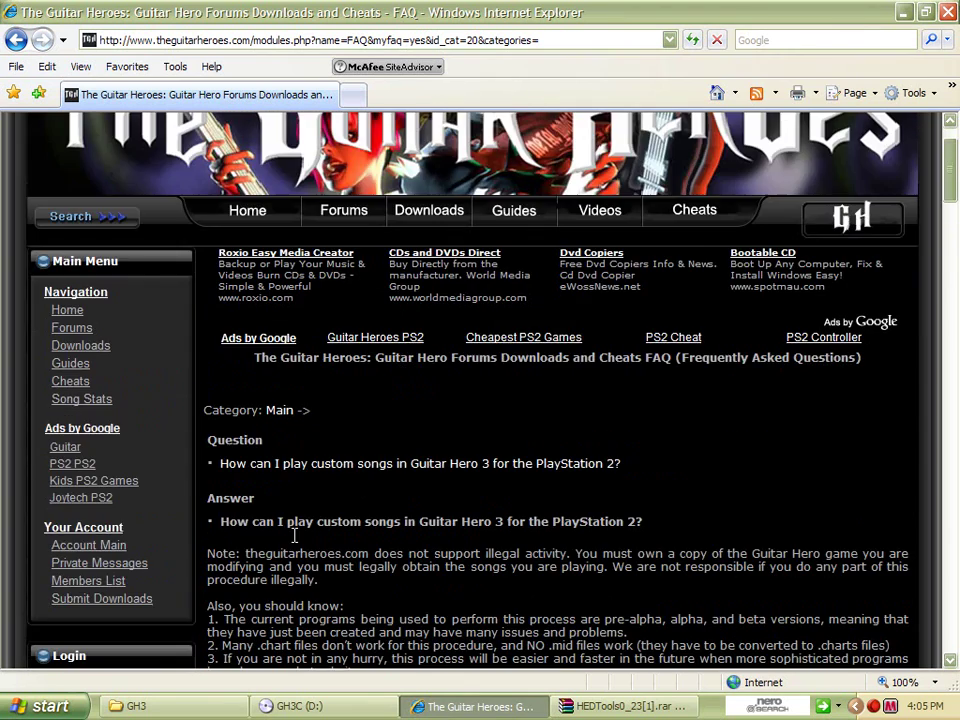
scroll(295, 535, "down", 4)
scroll(343, 525, "down", 3)
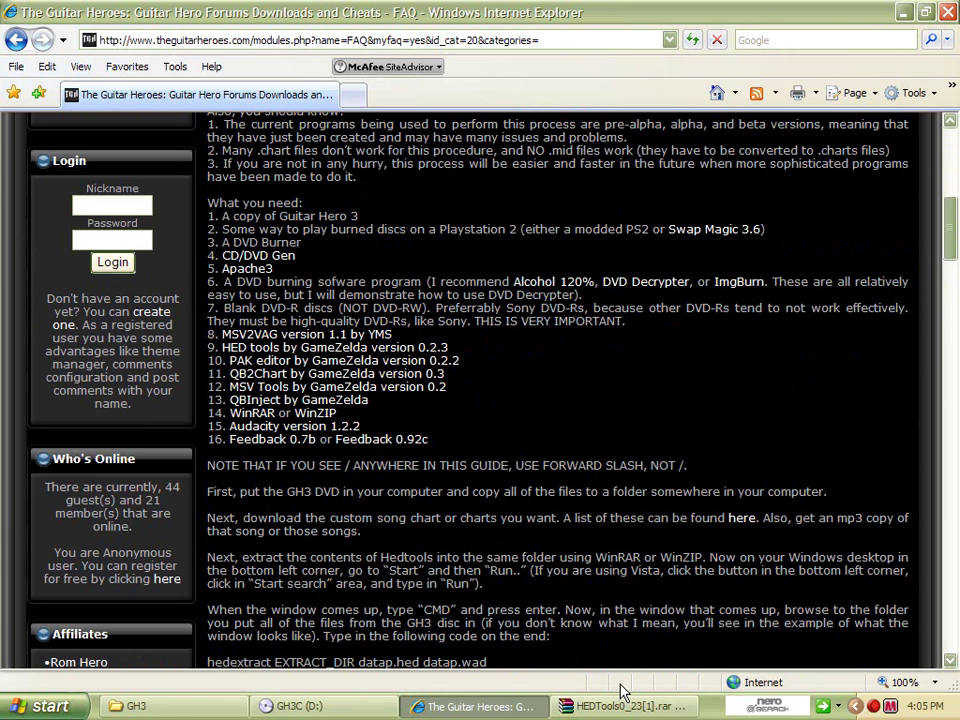
scroll(668, 636, "down", 2)
- Extract the HEDTools archive's four files into C:\GH3, then minimize WinRAR
left_click(617, 712)
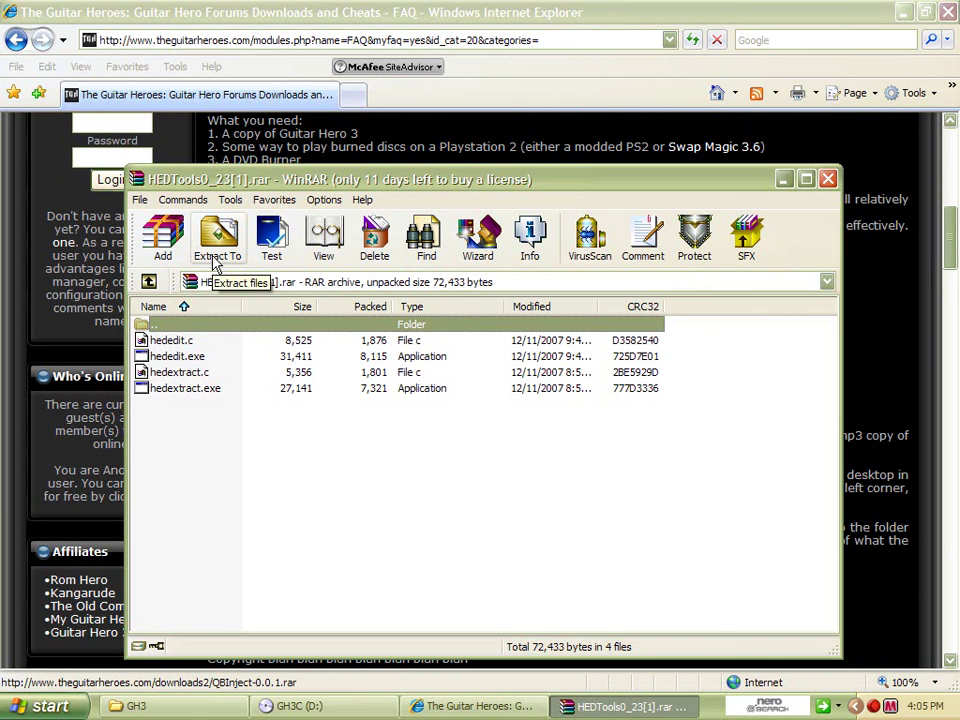
left_click(216, 258)
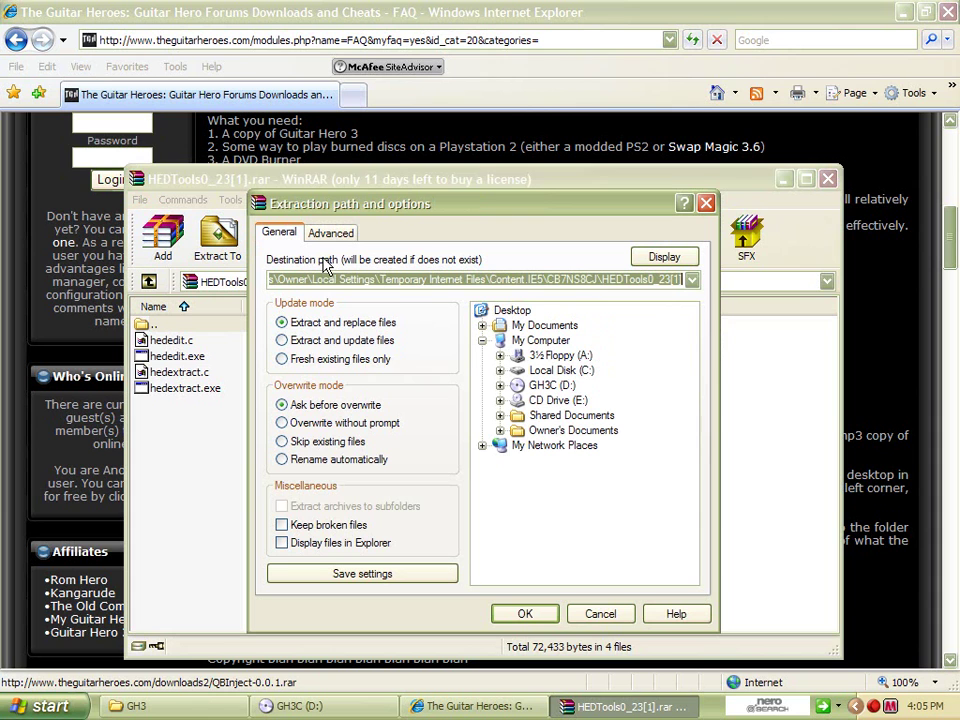
left_click(500, 385)
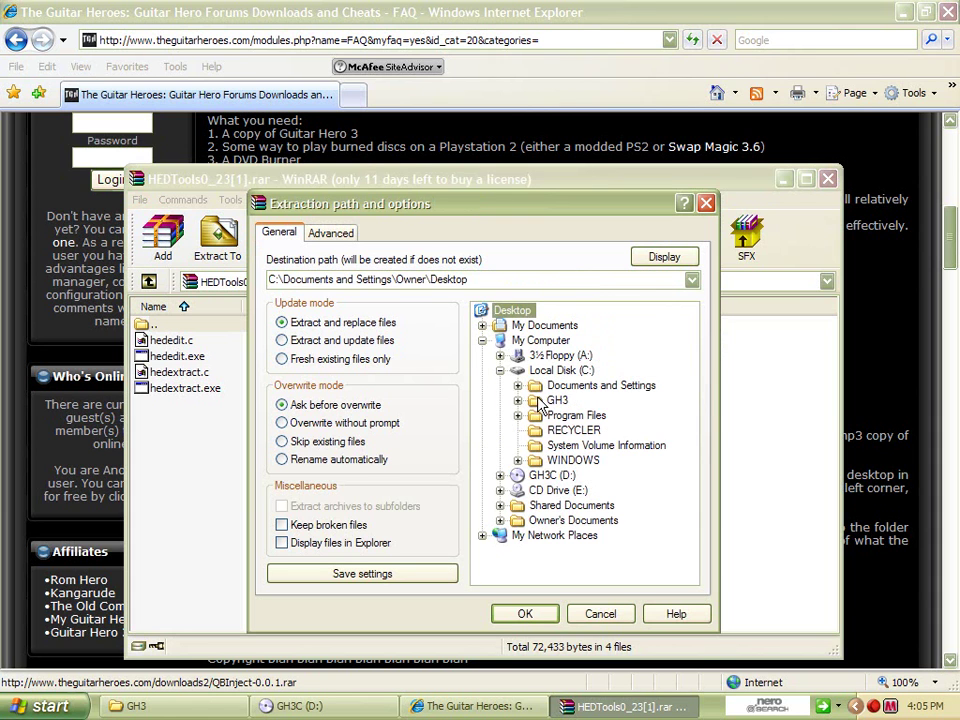
left_click(549, 401)
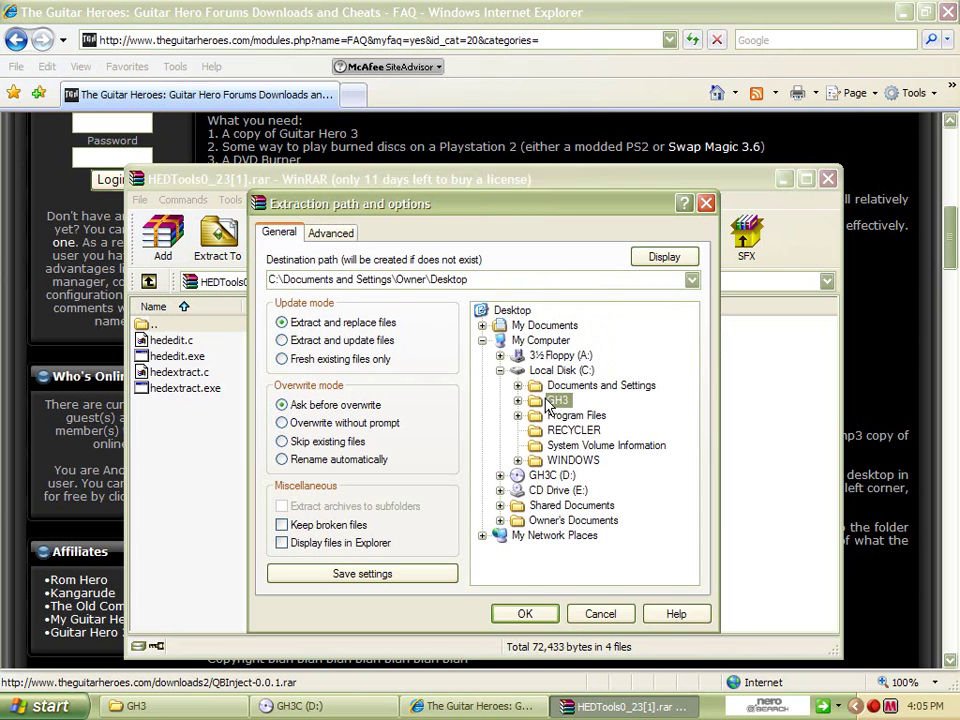
left_click(526, 614)
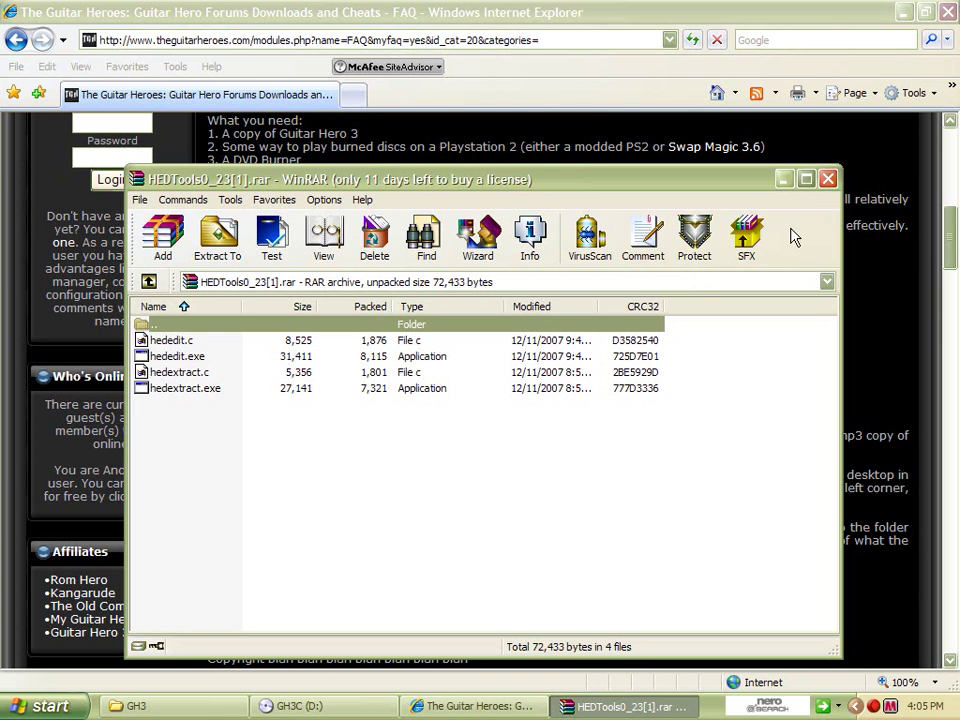
left_click(783, 179)
- Close WinRAR and copy the guide's 'hedextract EXTRACT_DIR datap.hed datap.wad' command line
right_click(649, 707)
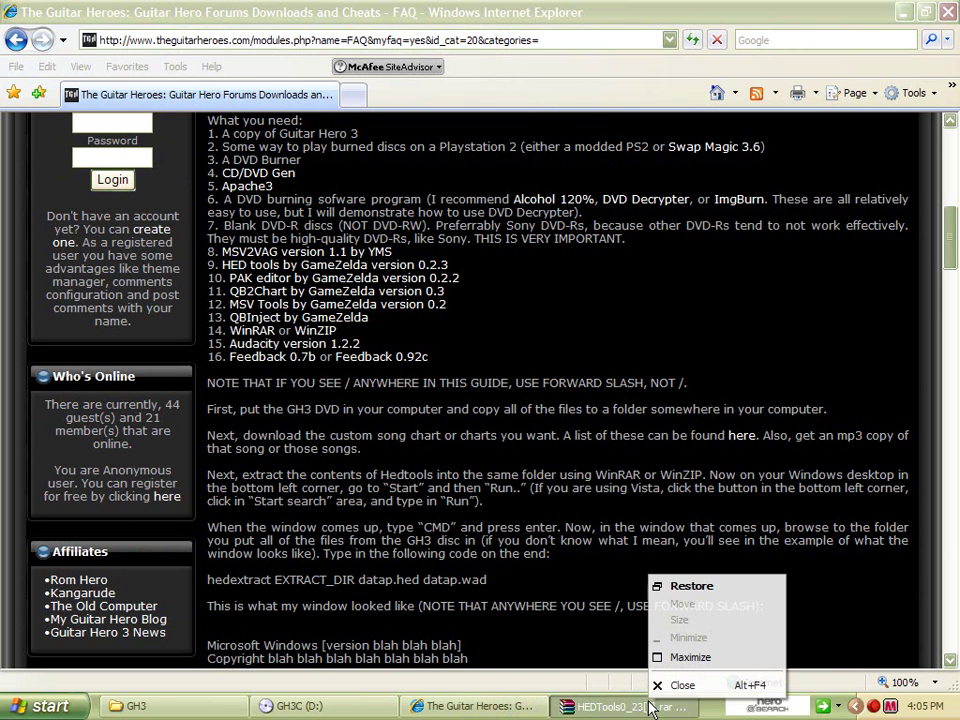
left_click(670, 686)
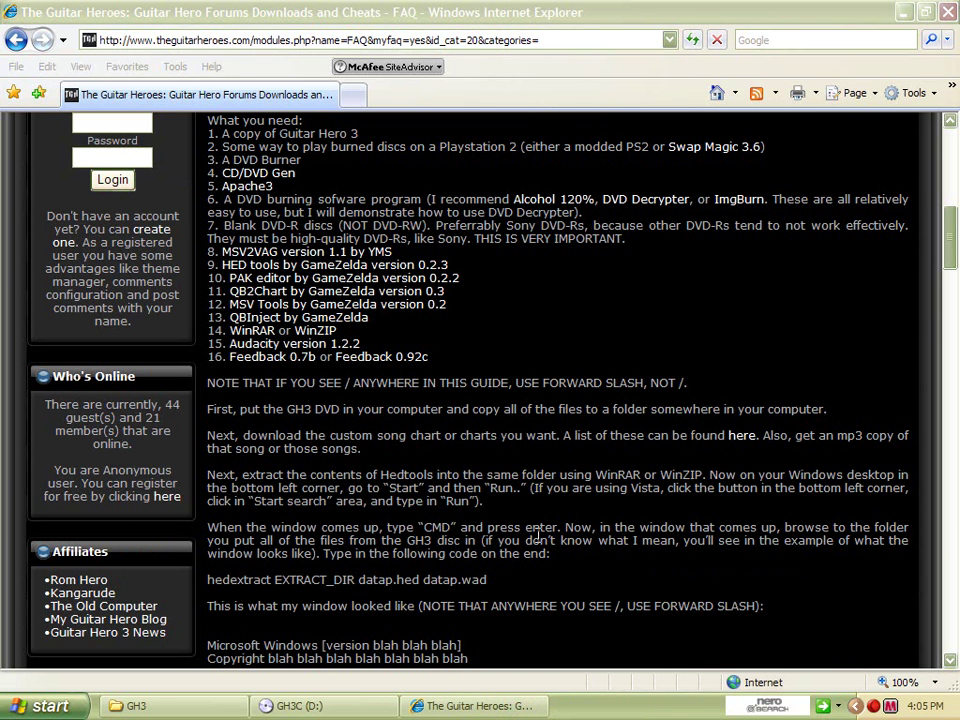
left_click(489, 589)
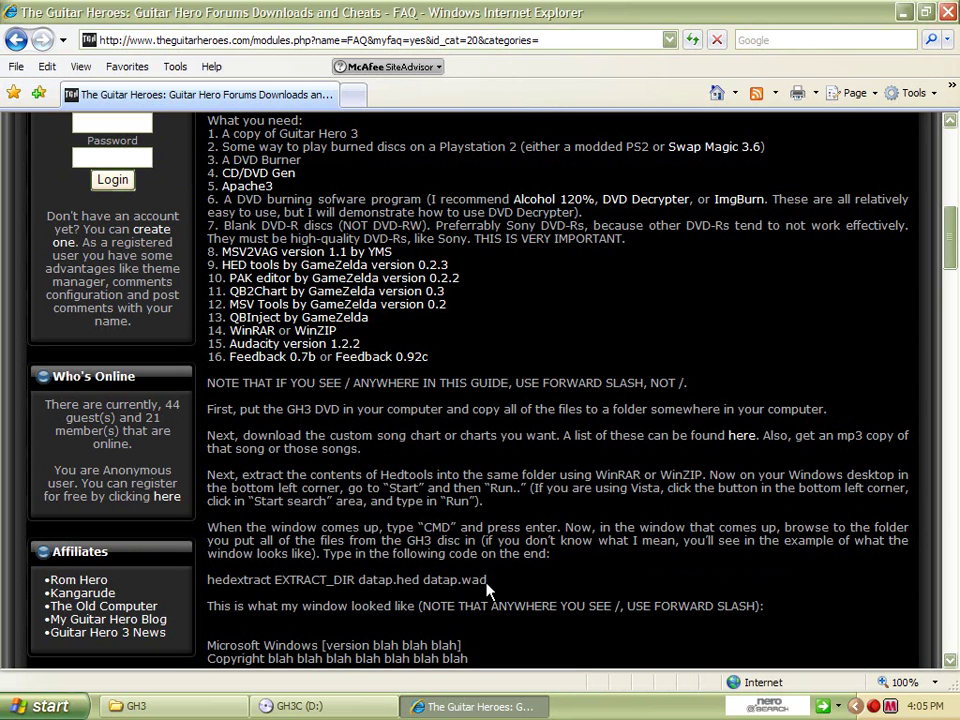
left_click_drag(489, 589, 258, 586)
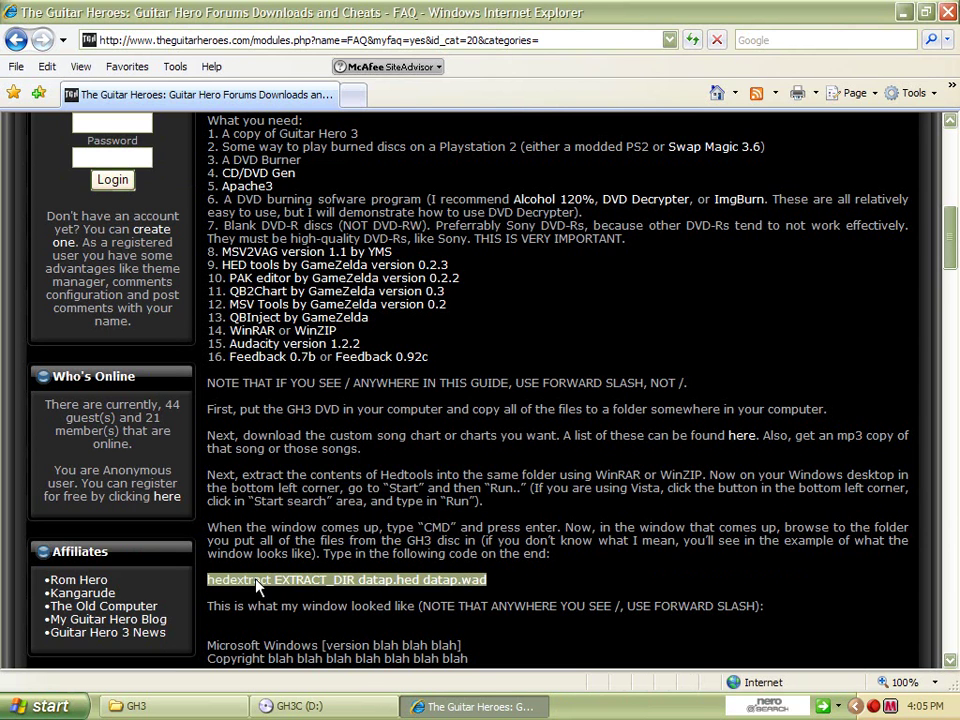
right_click(258, 587)
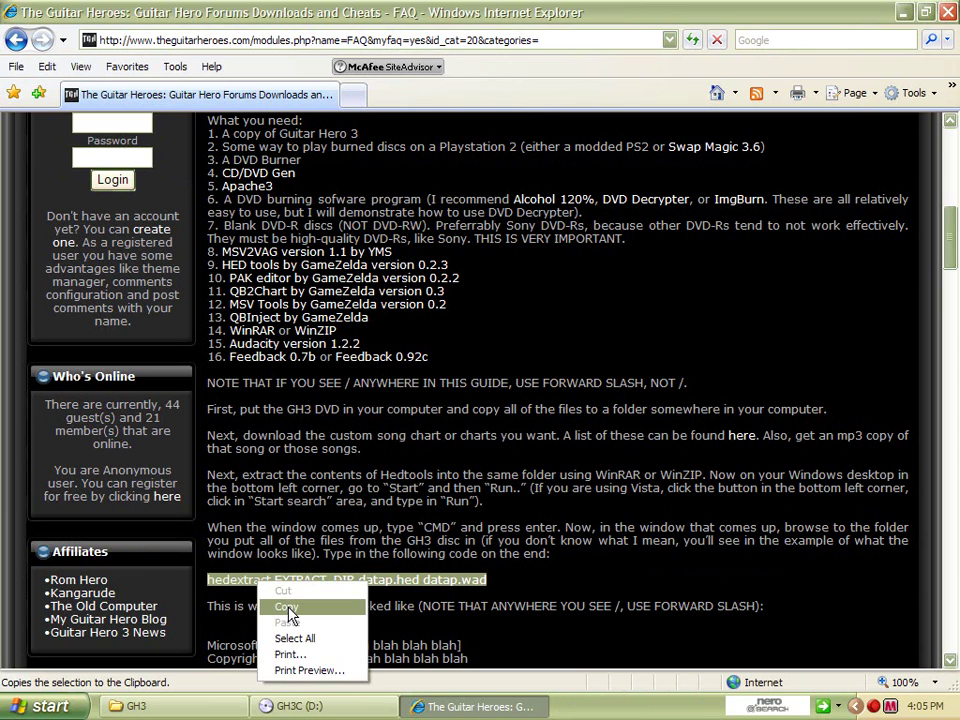
left_click(288, 609)
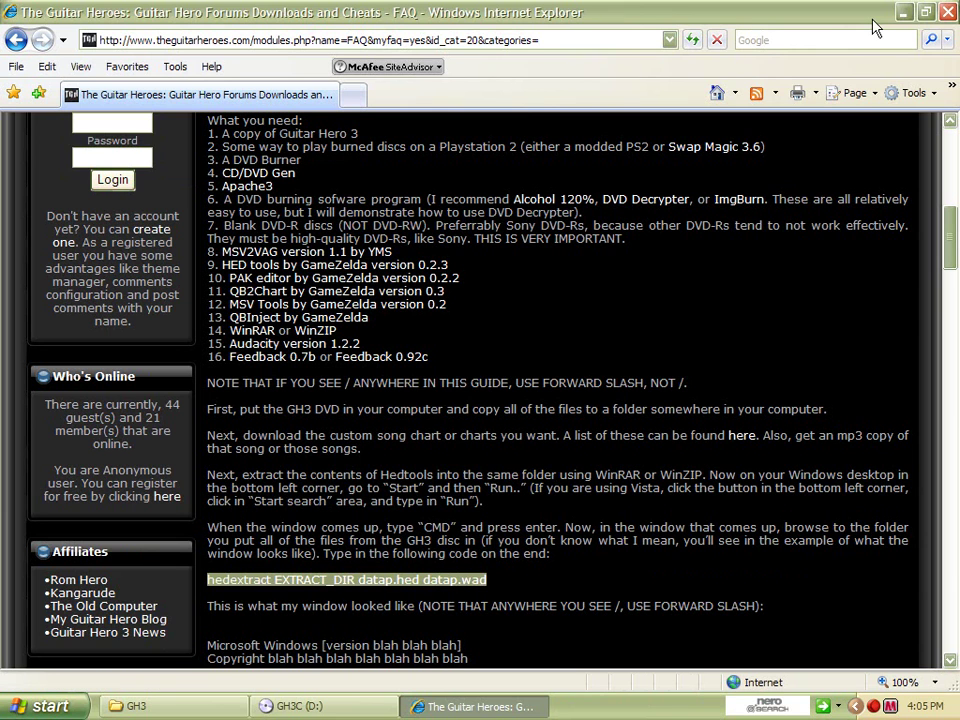
left_click(337, 425)
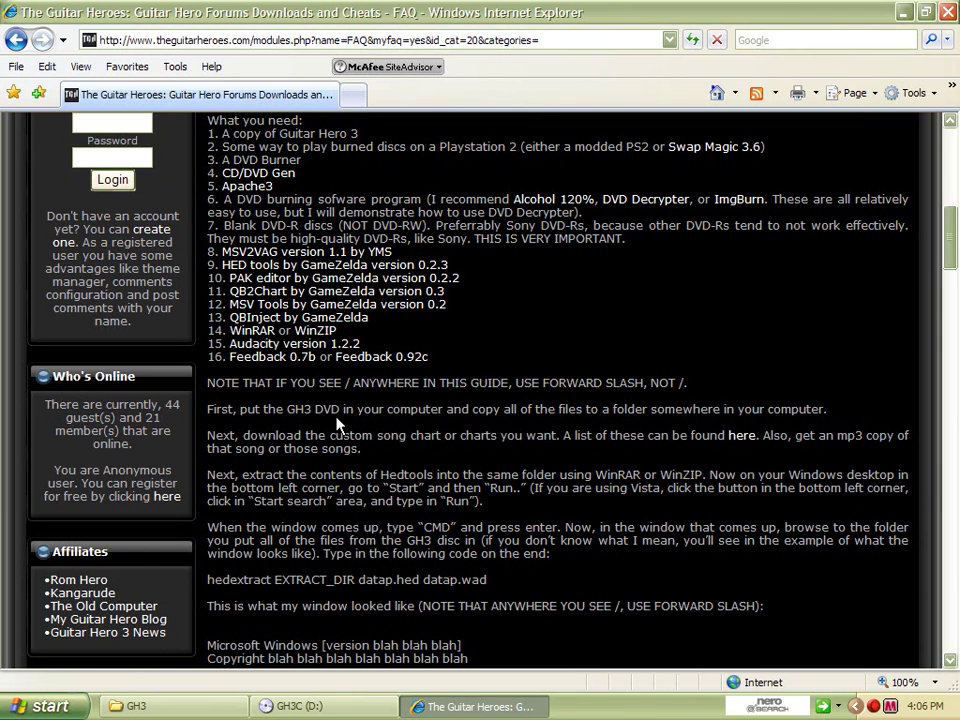
- Launch CMD from the Start menu's Run box
key("super+d")
left_click(50, 706)
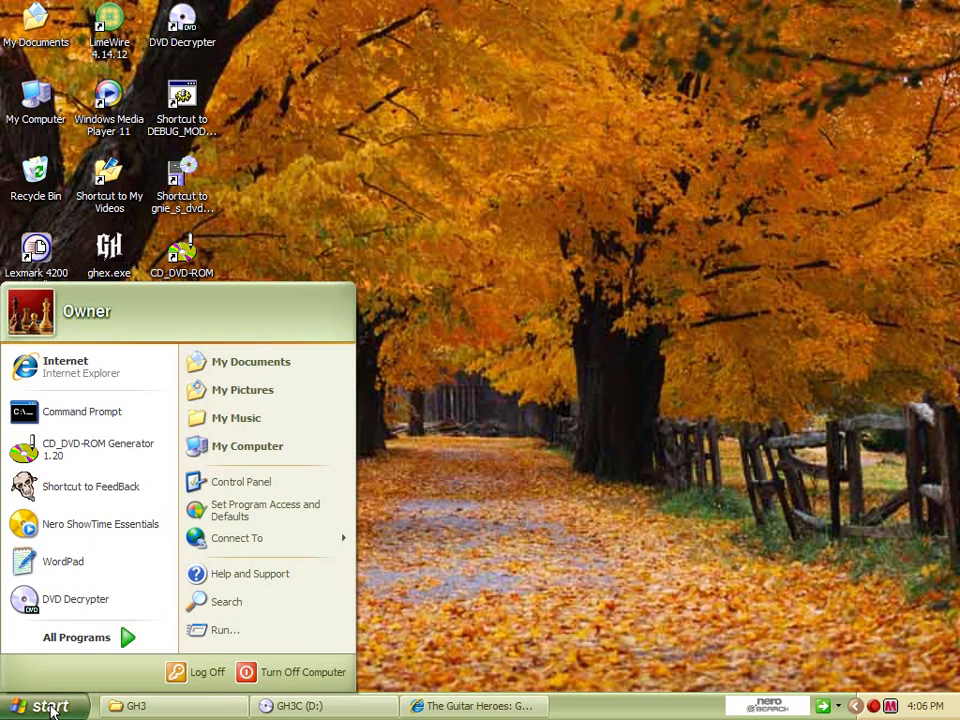
left_click(204, 638)
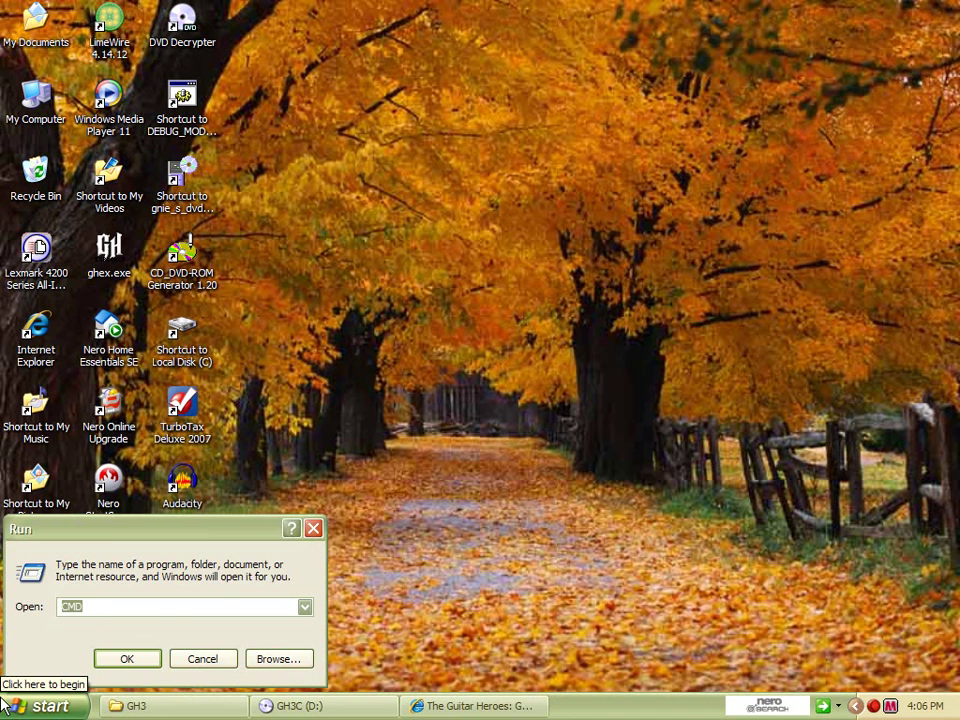
key("Escape")
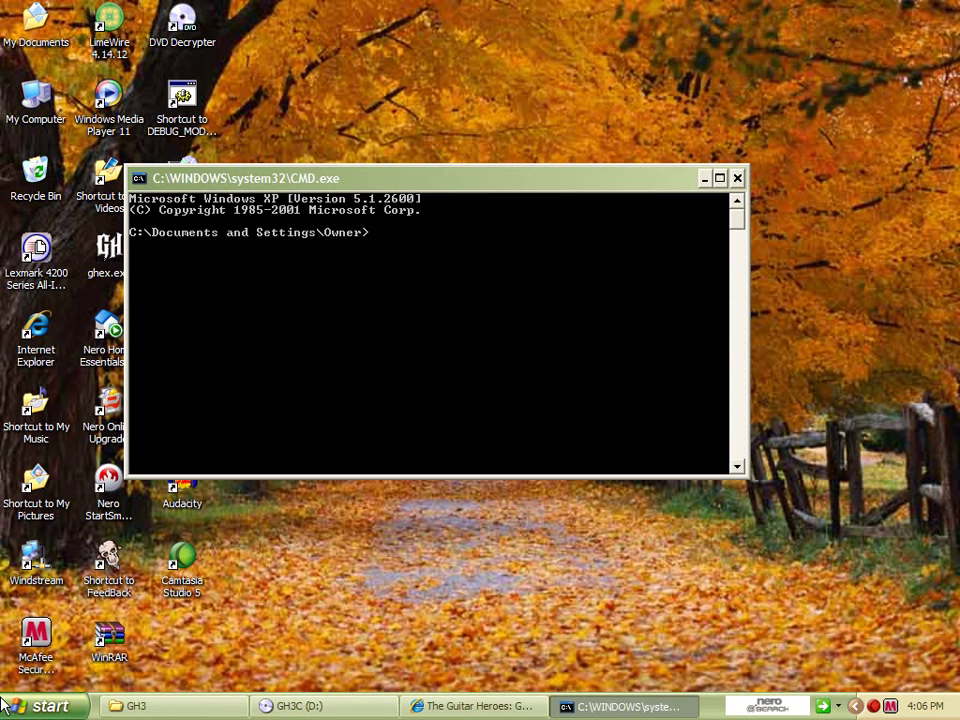
- Change the Command Prompt working folder to C:\GH3 using cd\ and cd\GH3
type("c")
type("d\\")
key("Return")
type("cd")
type("\\")
type("GH")
type("3")
key("Return")
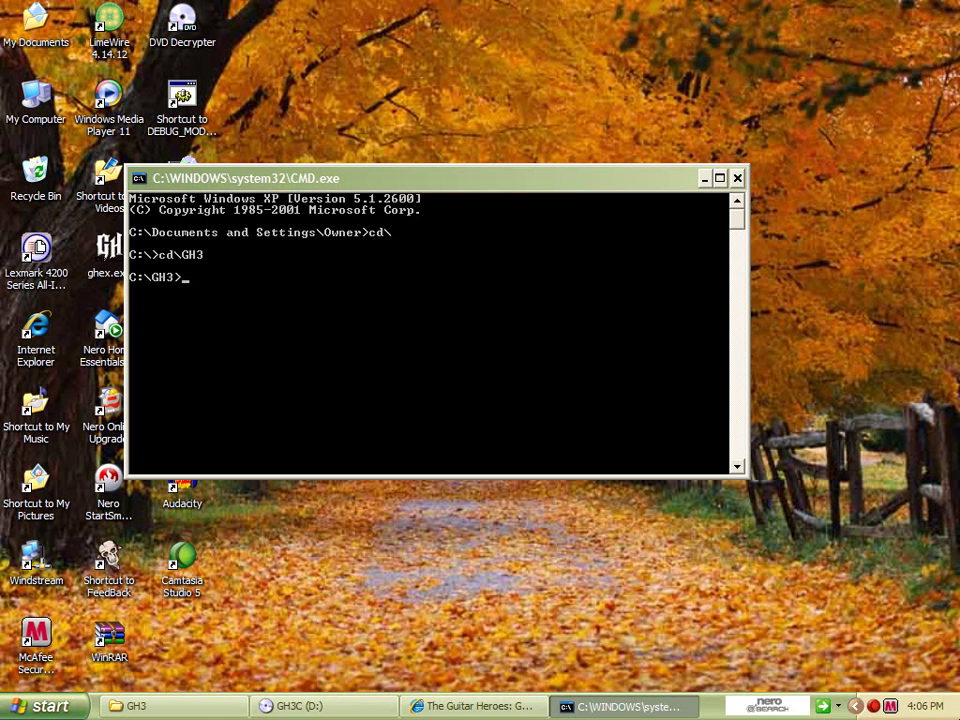
- Paste and run the copied 'hedextract EXTRACT_DIR datap.hed datap.wad' command
right_click(187, 286)
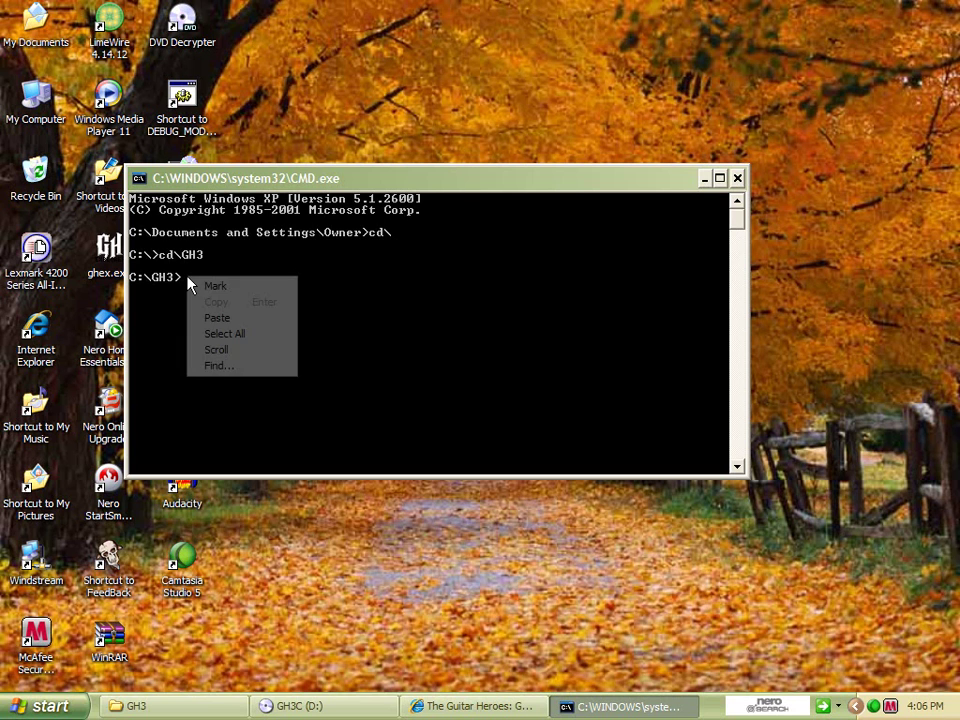
left_click(219, 320)
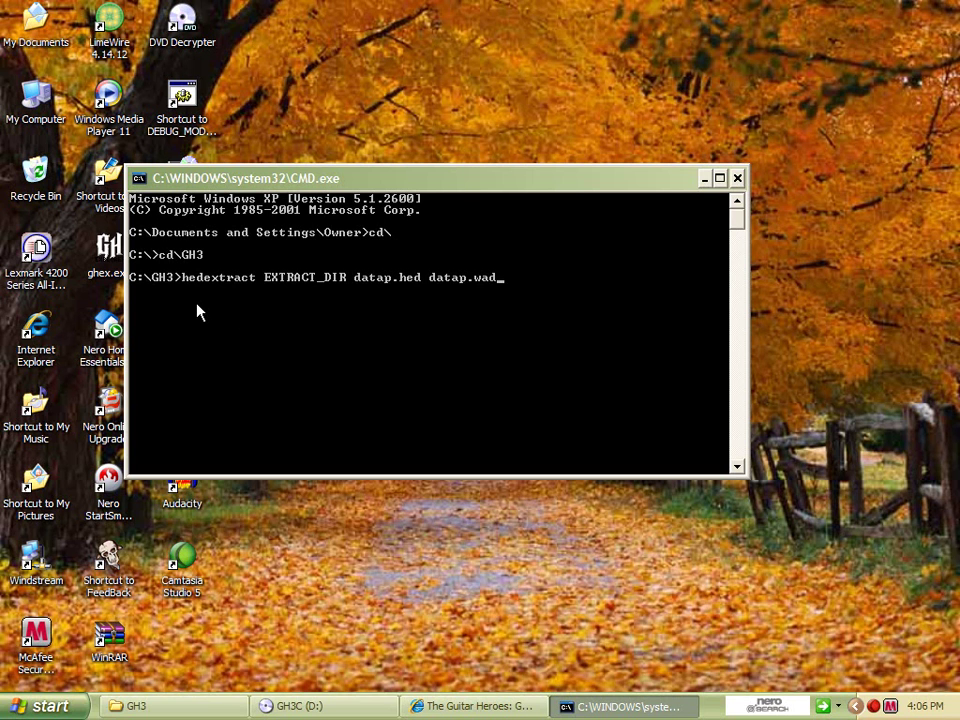
key("Return")
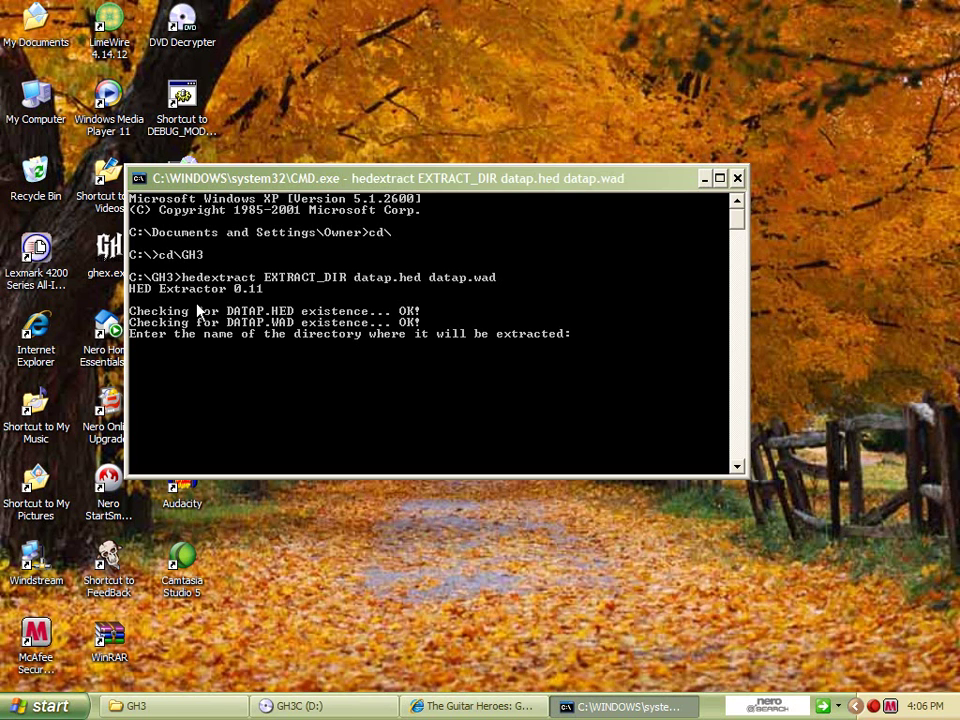
- Name the extraction directory EXTRACT_DIR, let extraction finish, and close Command Prompt
type("EXTR")
type("ACT")
type("_DI")
type("R")
key("Return")
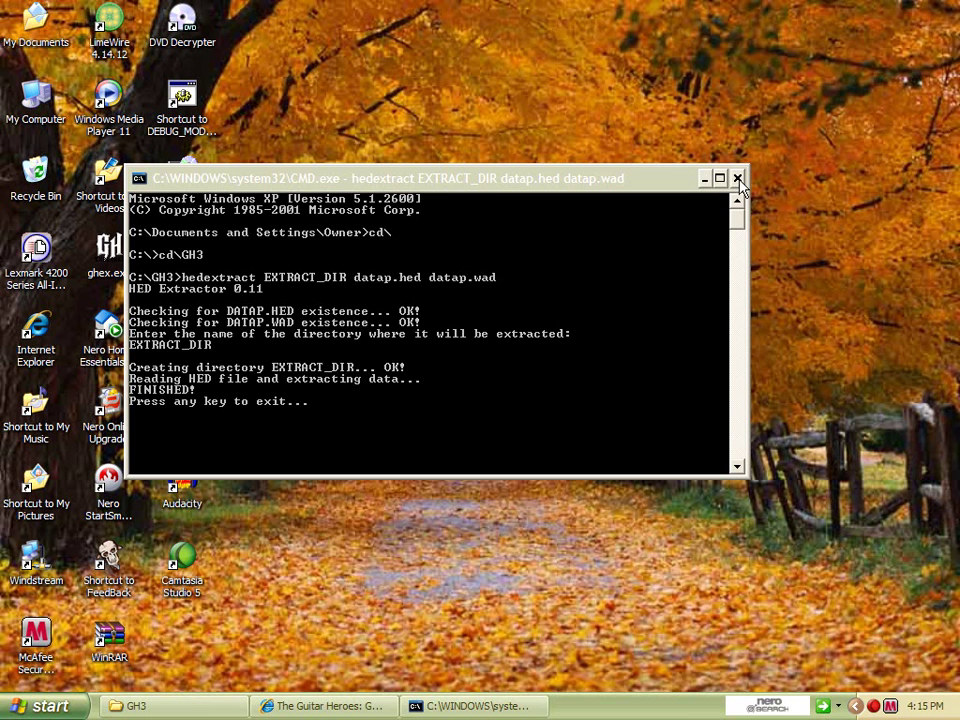
left_click(738, 179)
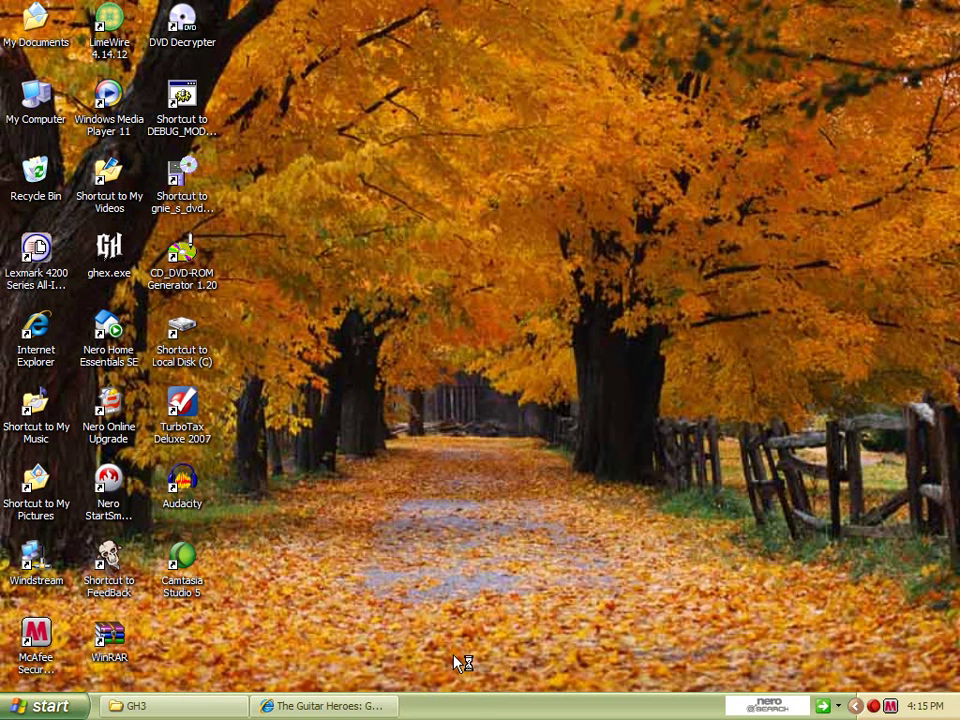
- Open C:\GH3\EXTRACT_DIR, peek into images, then open the songs folder of .pak.ps2 files
left_click(229, 714)
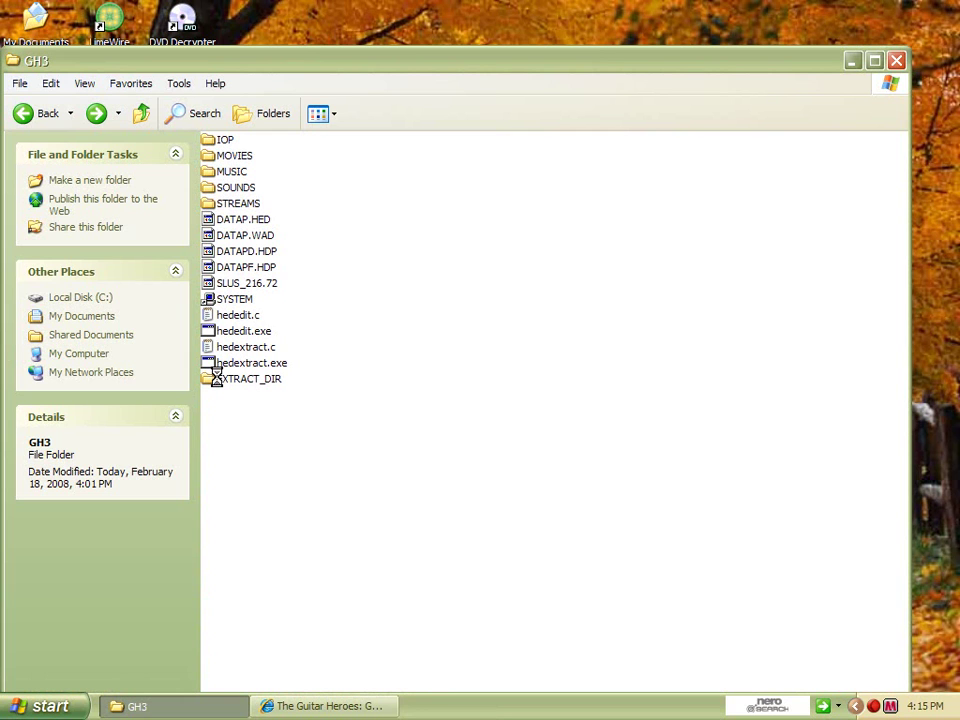
double_click(216, 377)
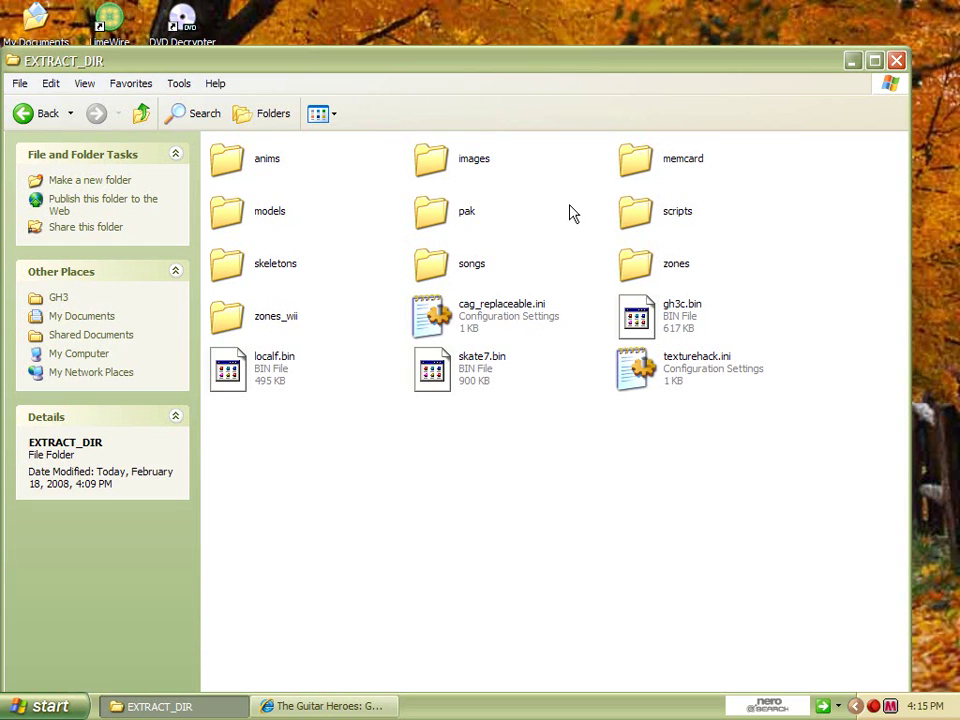
double_click(435, 175)
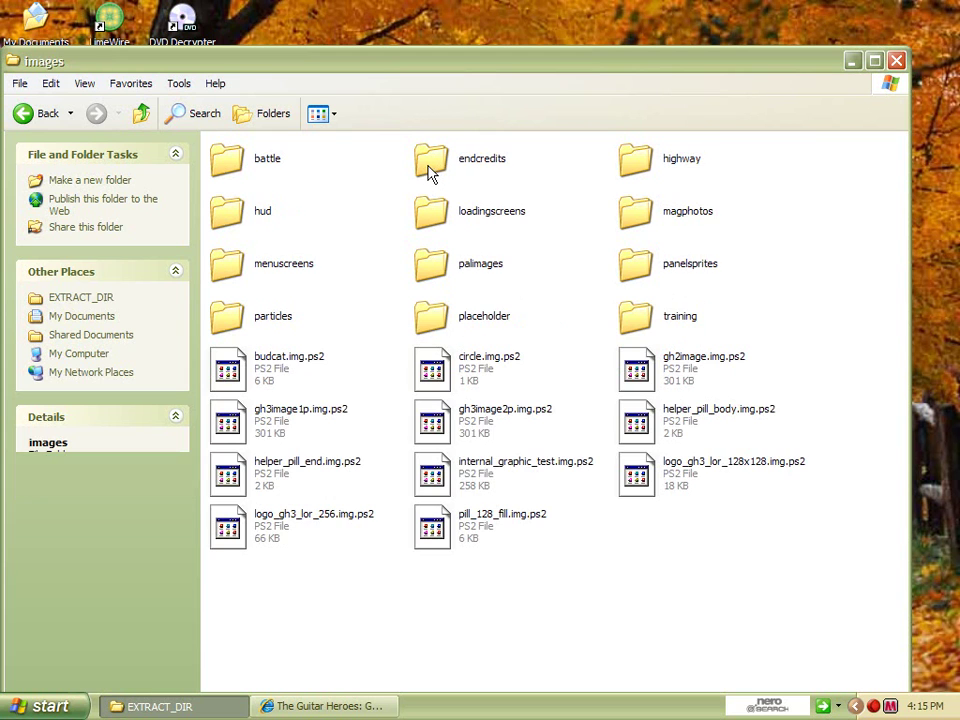
left_click(141, 117)
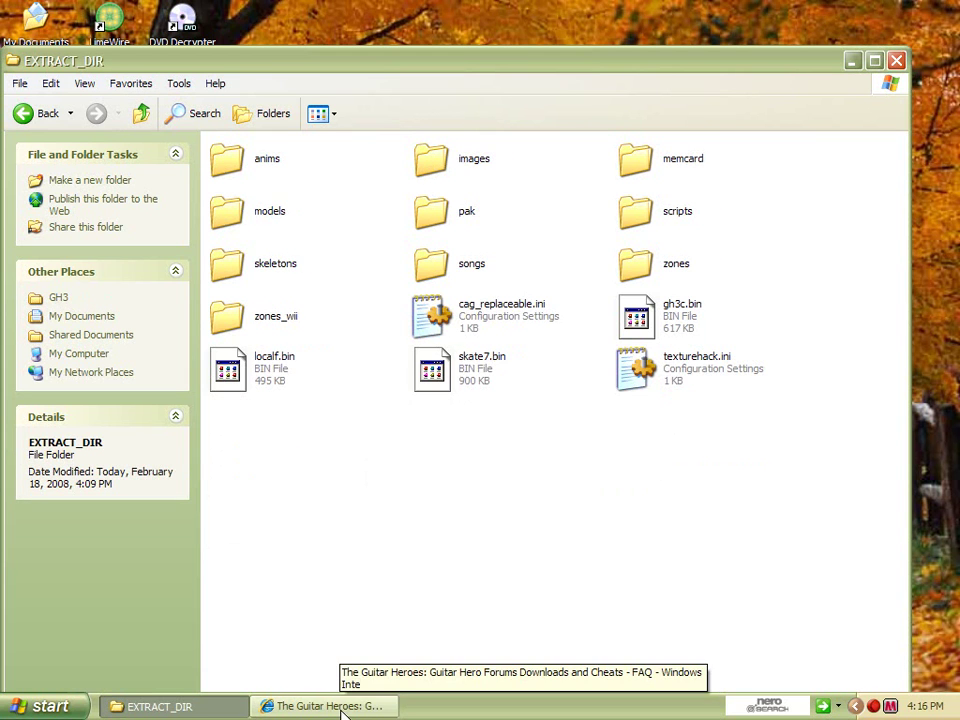
double_click(437, 268)
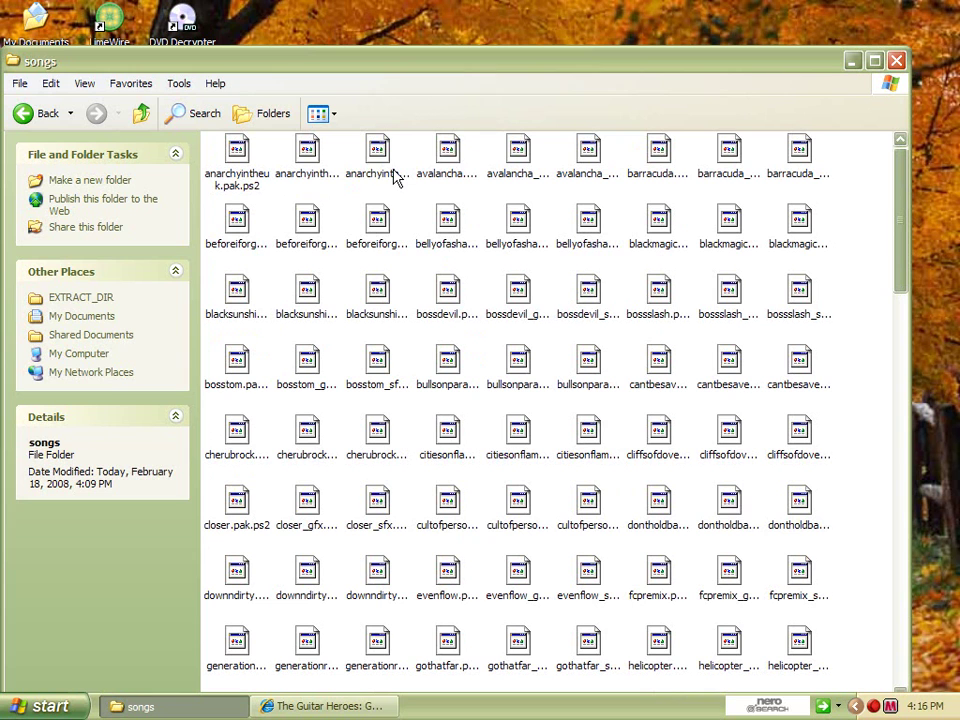
left_click(352, 707)
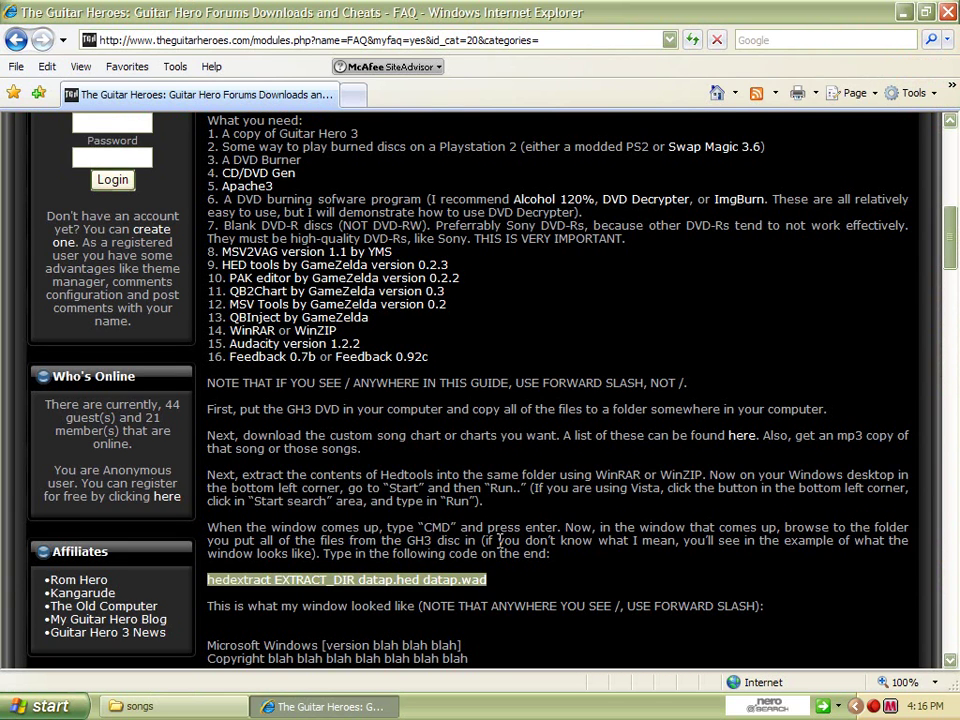
- Download PakEdit022.rar from the FAQ's 'PAK editor by GameZelda' link
scroll(500, 545, "down", 2)
scroll(503, 553, "down", 2)
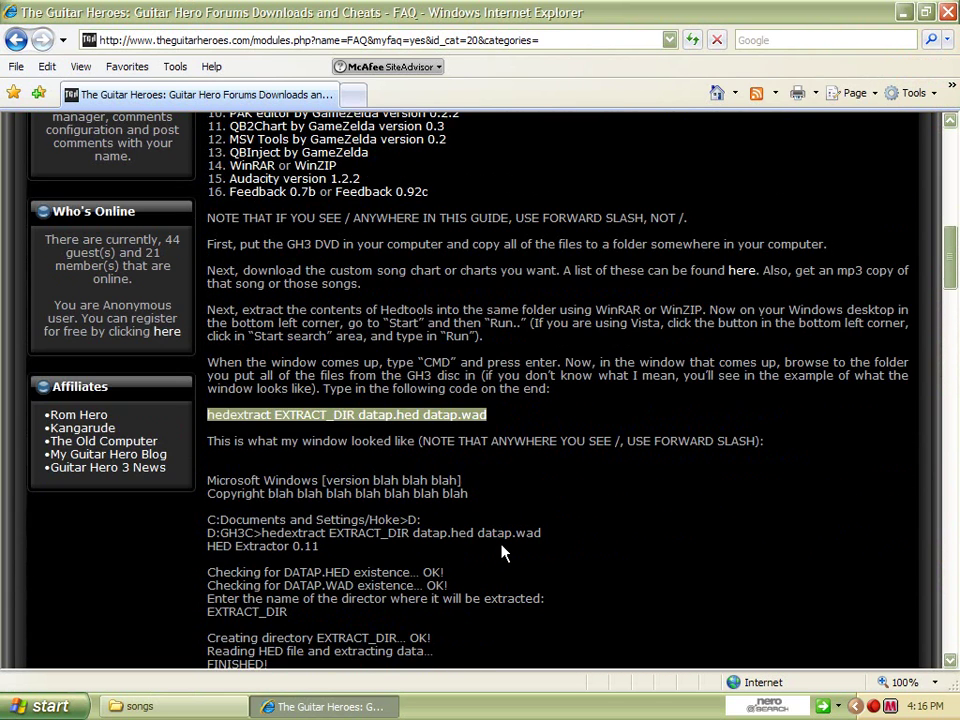
scroll(503, 553, "down", 2)
scroll(422, 552, "down", 4)
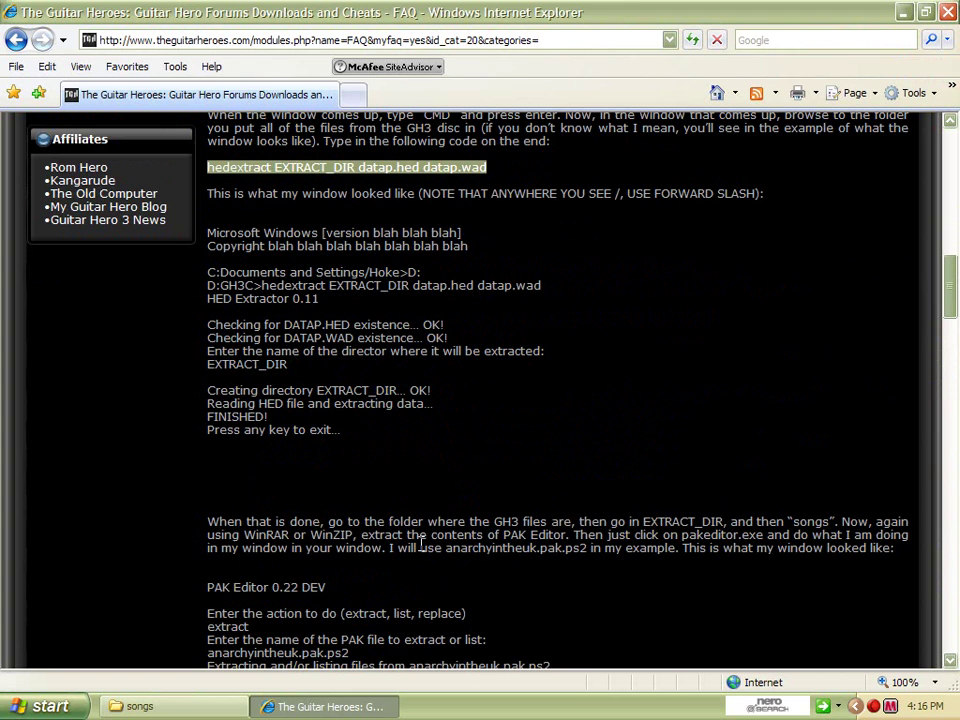
scroll(422, 545, "down", 2)
scroll(422, 551, "up", 10)
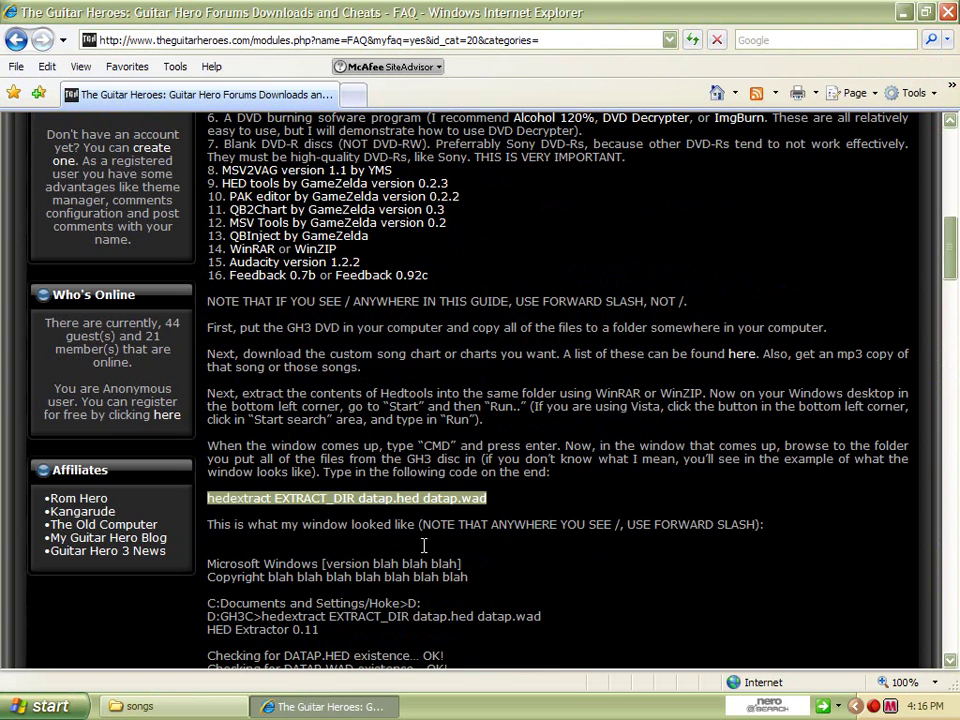
scroll(423, 545, "up", 2)
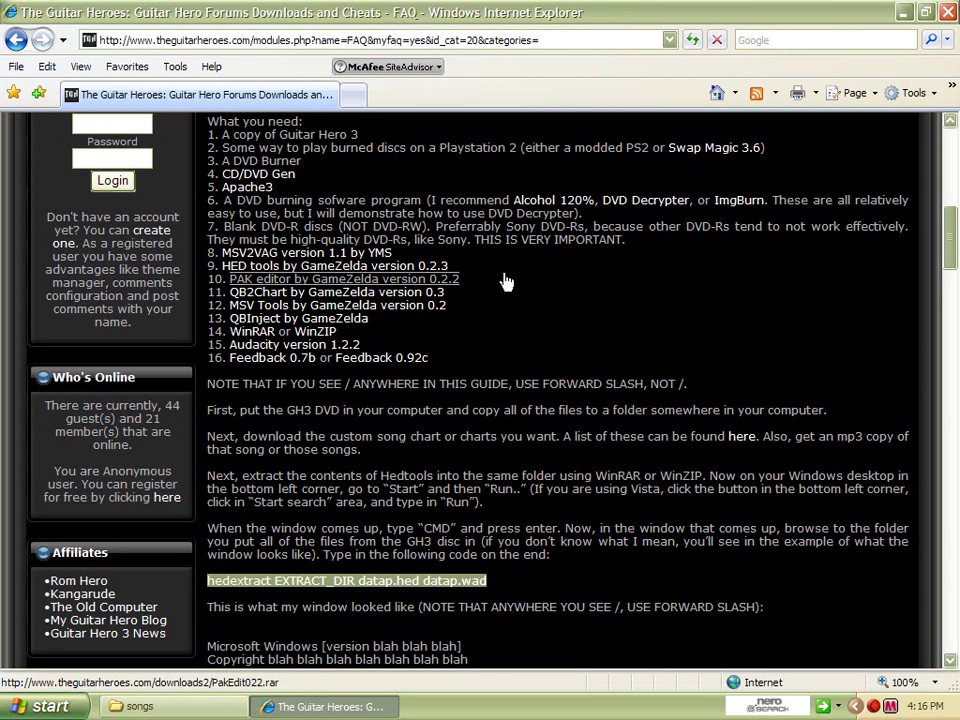
left_click(400, 284)
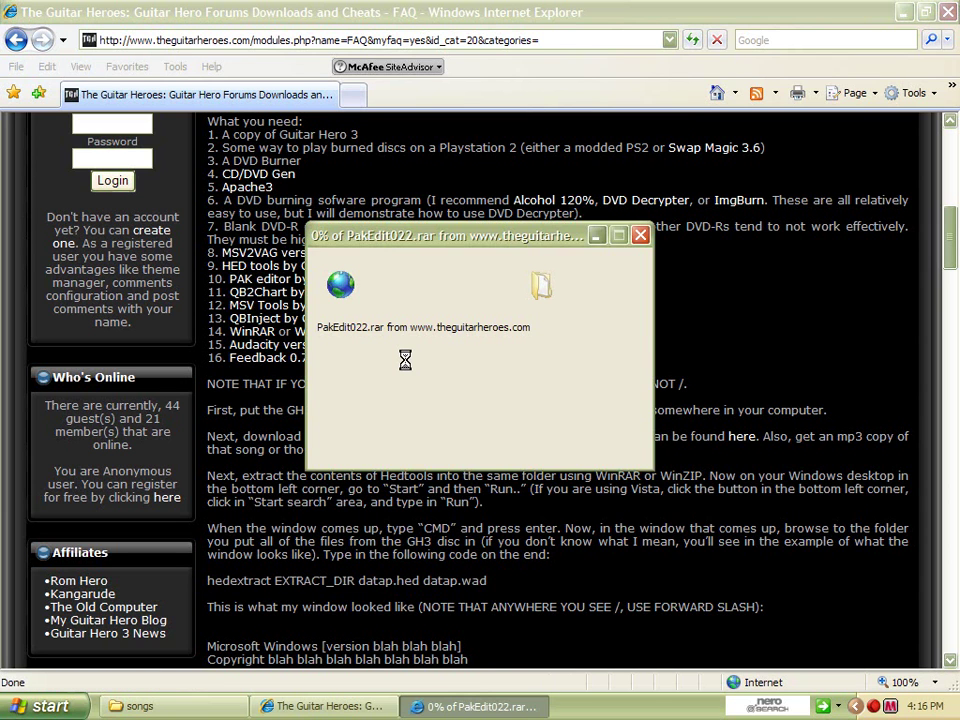
- Extract pakeditor.c and pakeditor.exe from PakEdit022.rar into C:\GH3\EXTRACT_DIR\songs
left_click(453, 364)
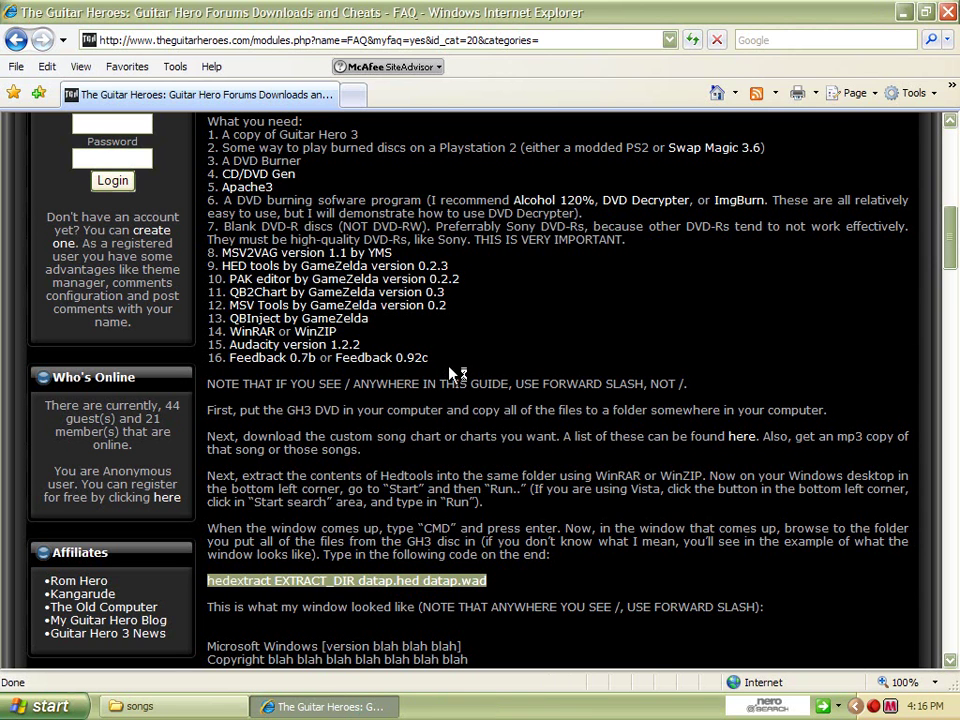
key("super+r")
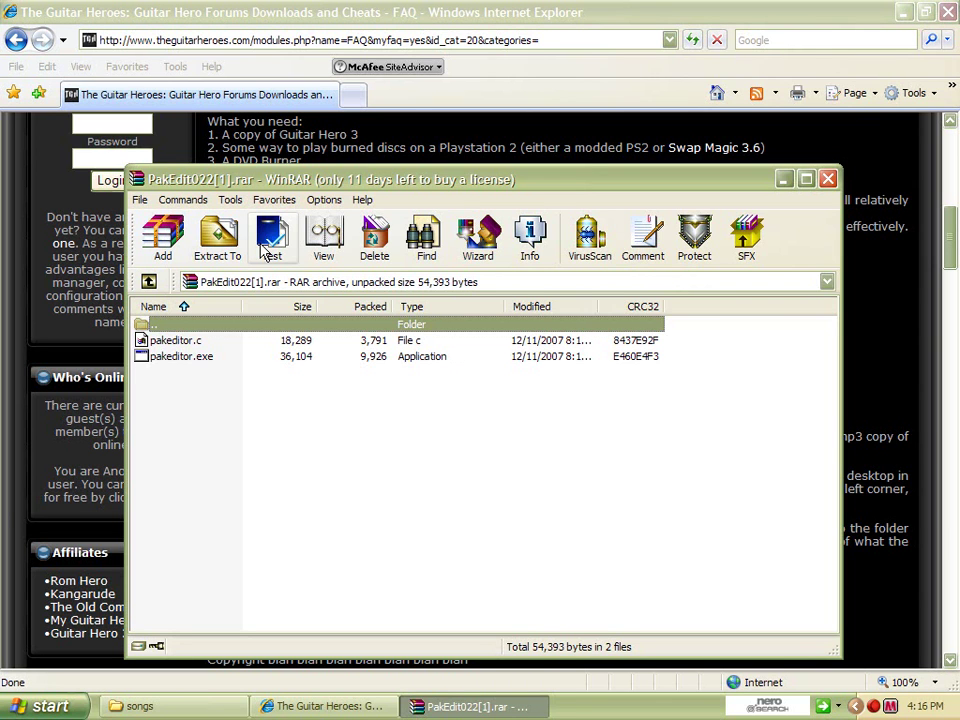
left_click(226, 252)
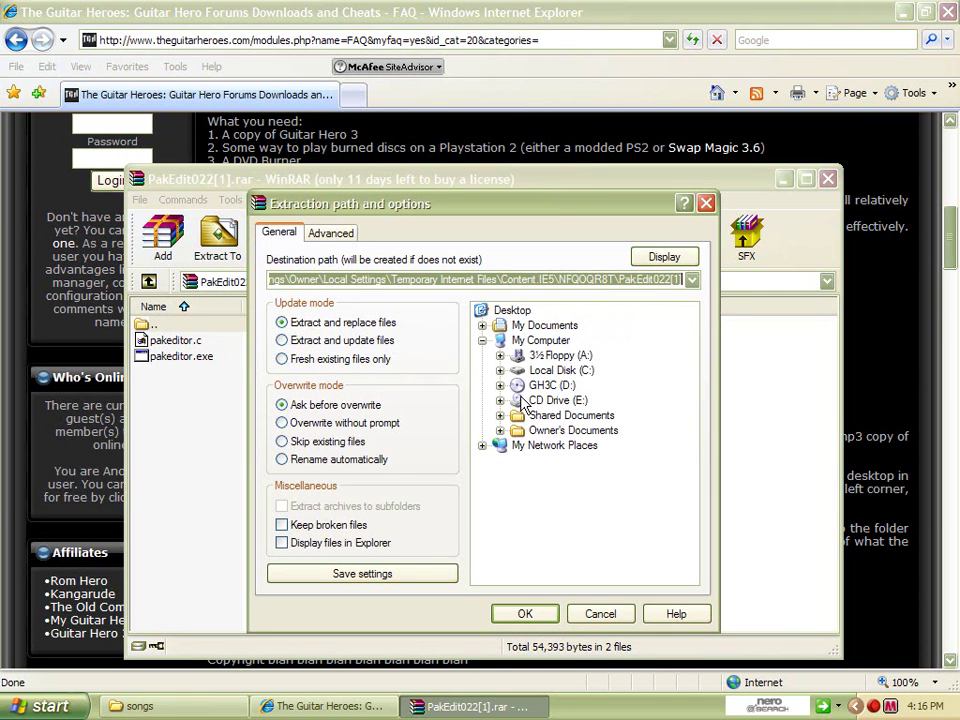
left_click(500, 370)
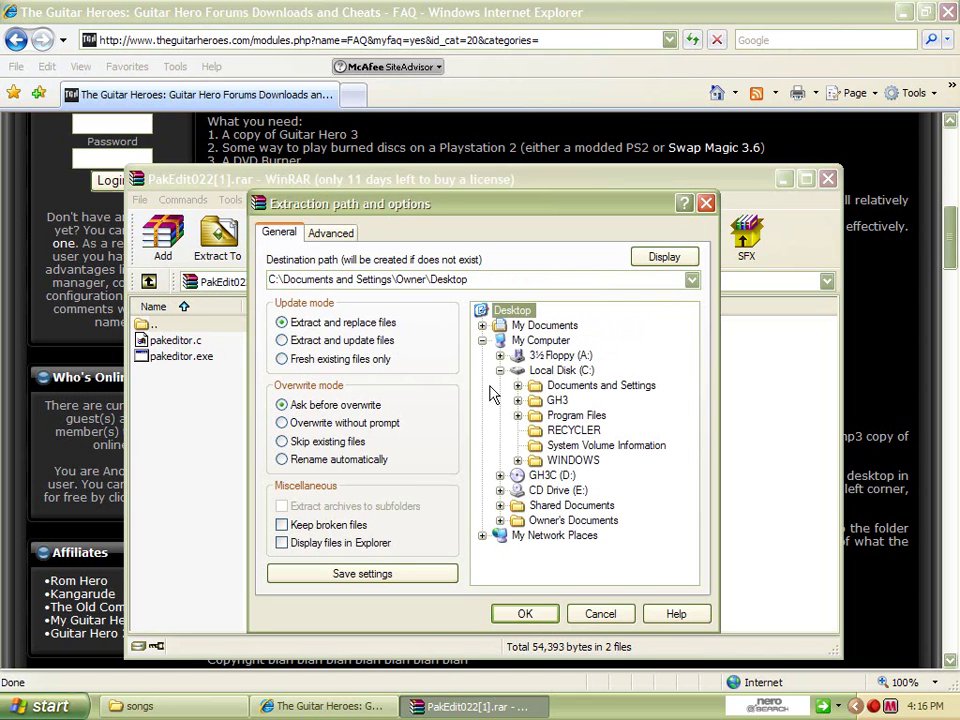
left_click(518, 400)
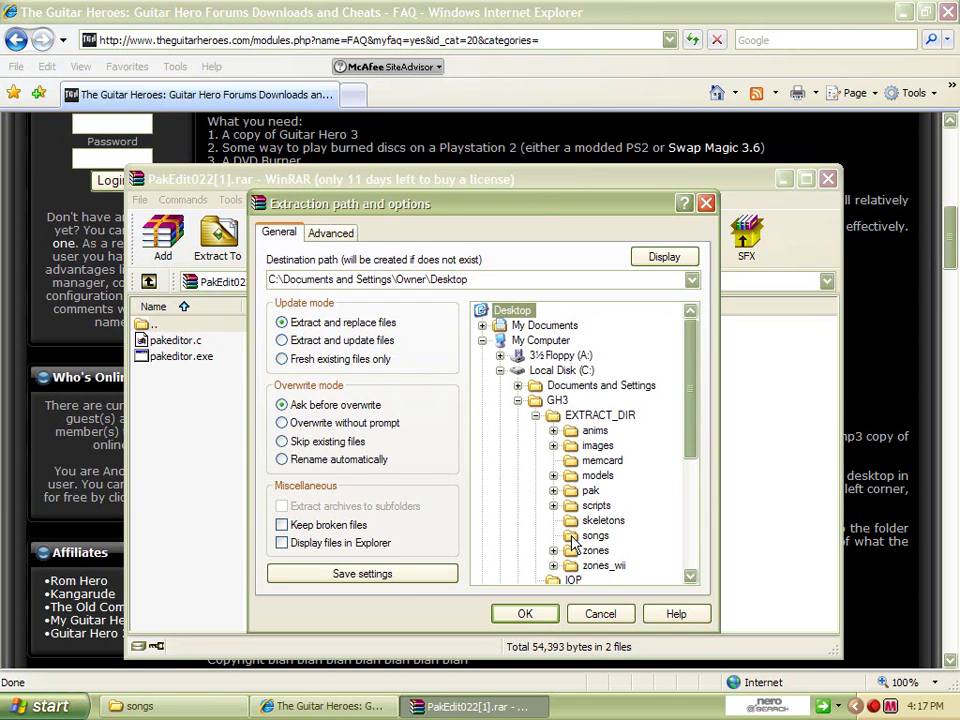
left_click(590, 536)
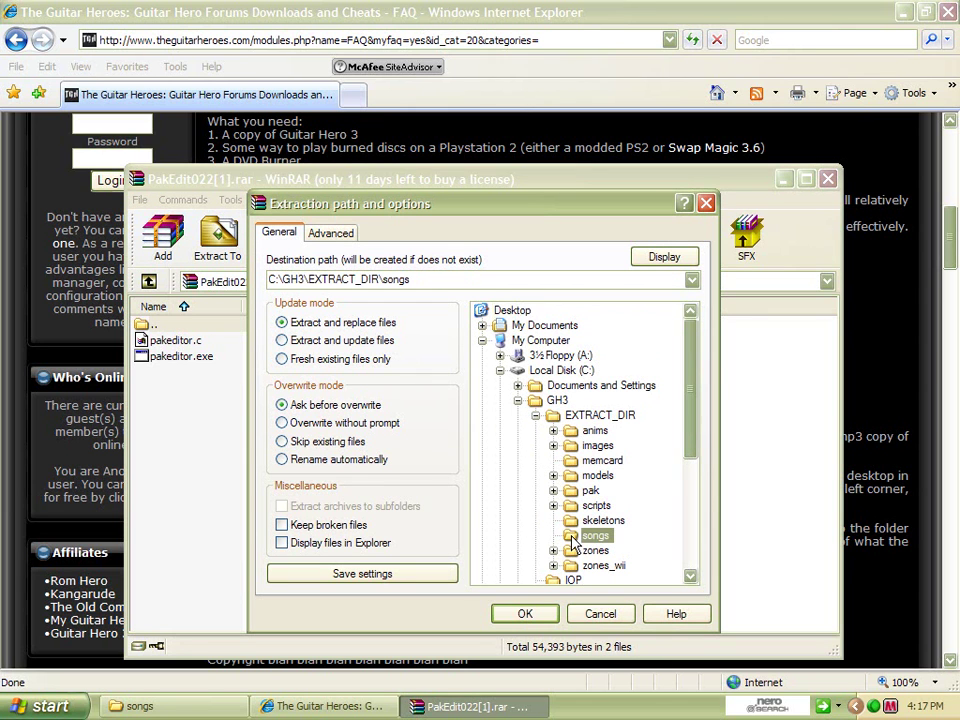
left_click(530, 613)
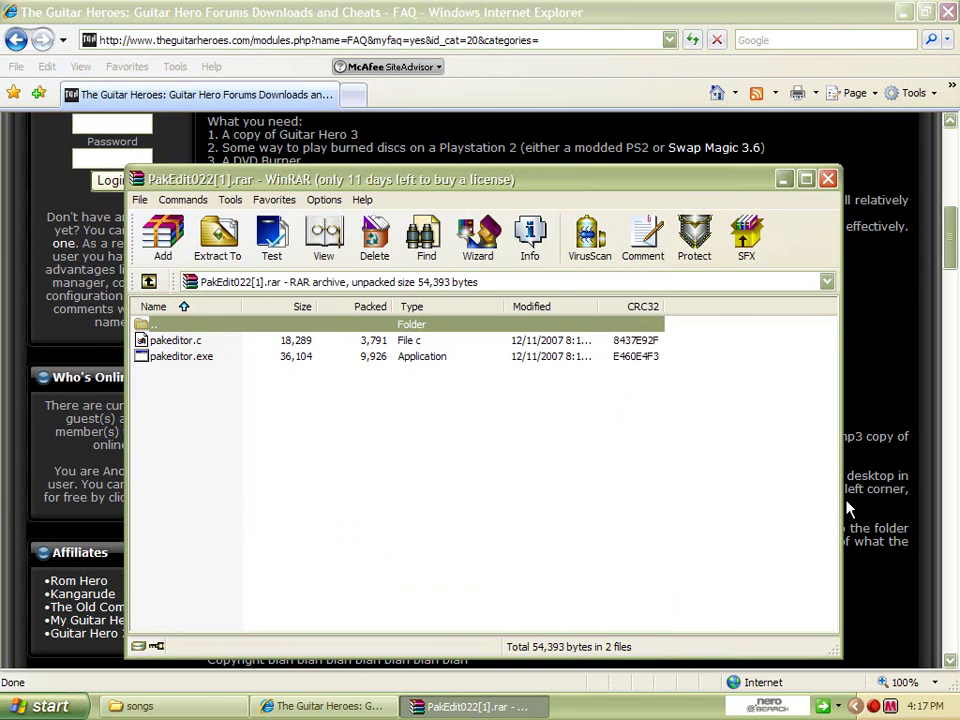
- Minimize WinRAR and scroll the guide down to its PAK Editor example
left_click(783, 179)
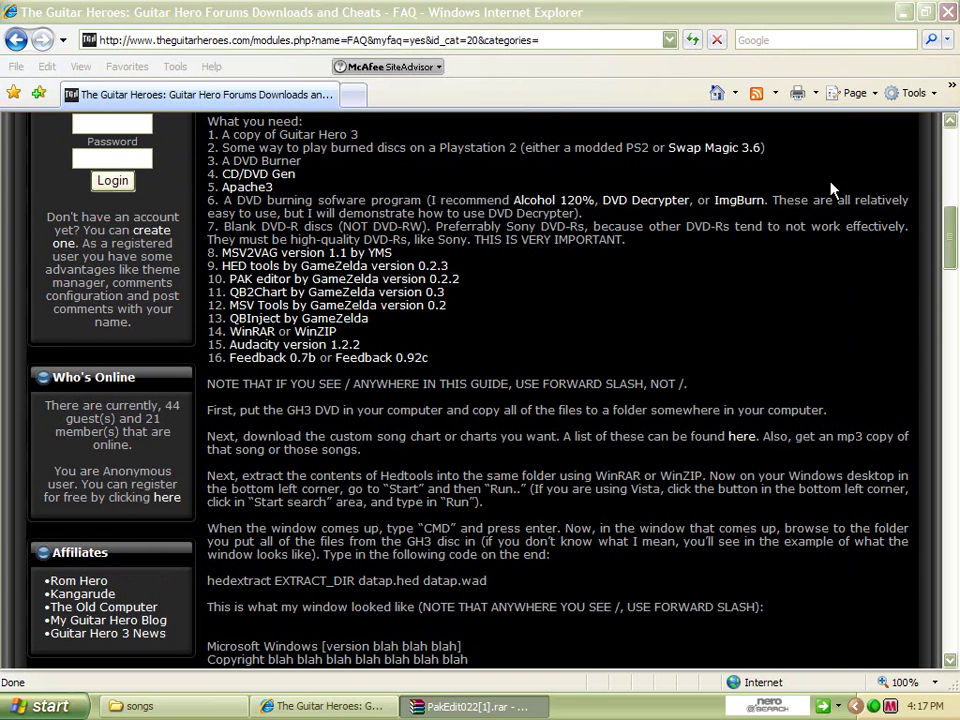
left_click_drag(207, 580, 487, 580)
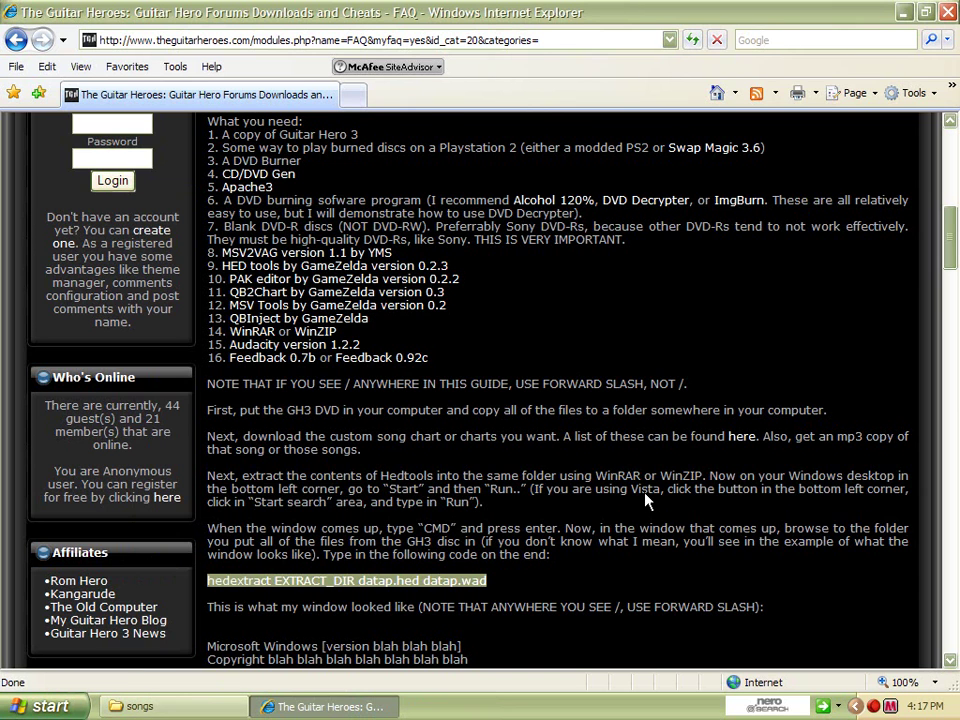
scroll(645, 500, "down", 3)
scroll(645, 500, "down", 3)
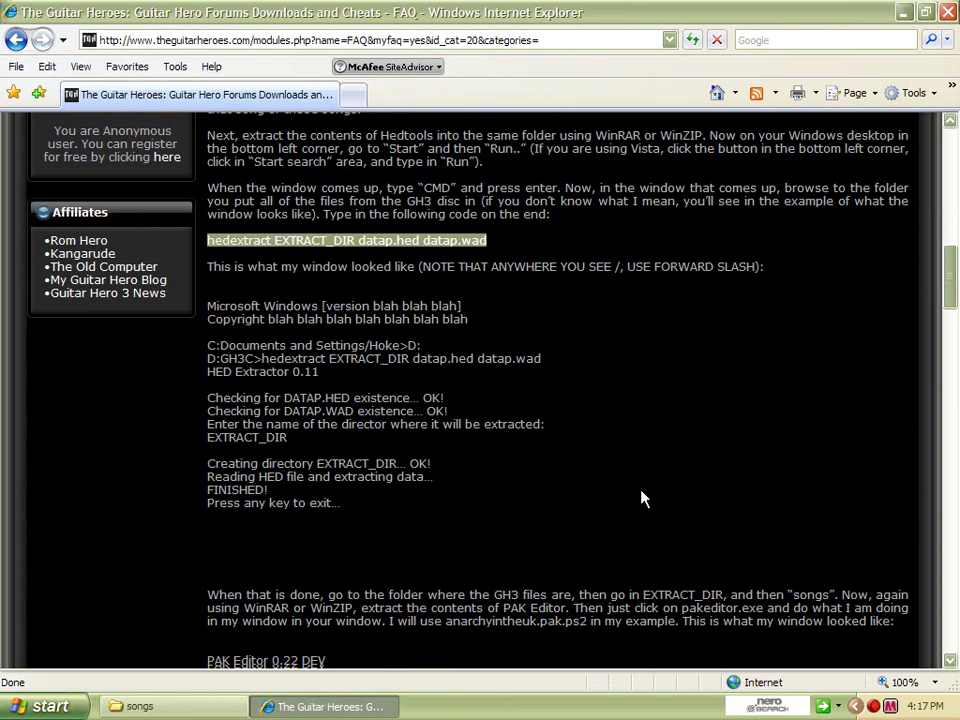
scroll(643, 498, "down", 4)
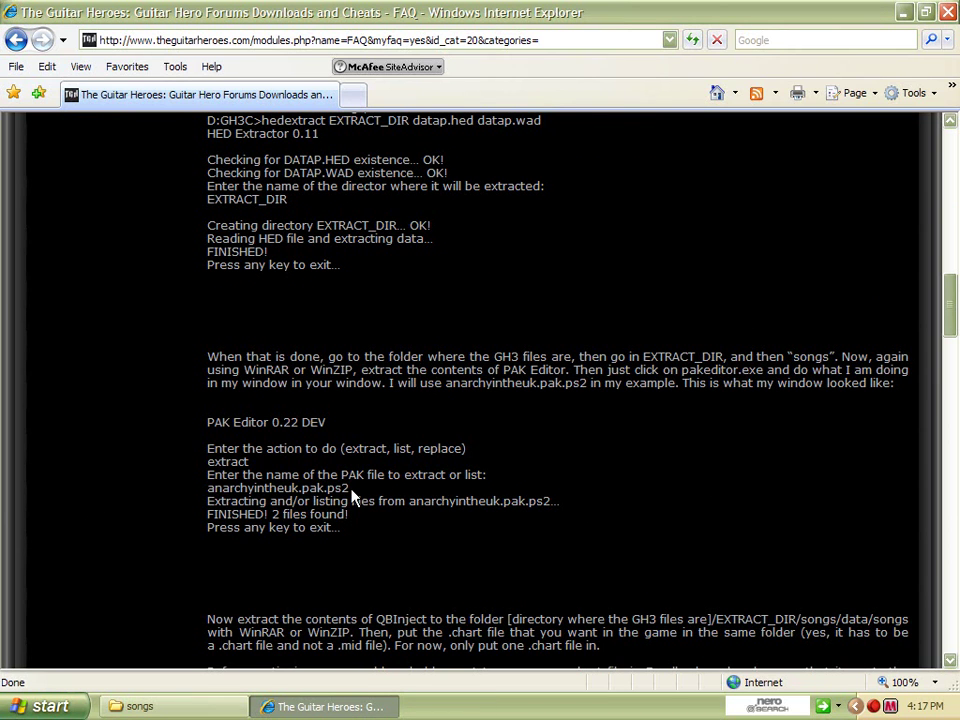
- Copy the example file name anarchyintheuk.pak.ps2 from the guide
left_click_drag(348, 487, 232, 497)
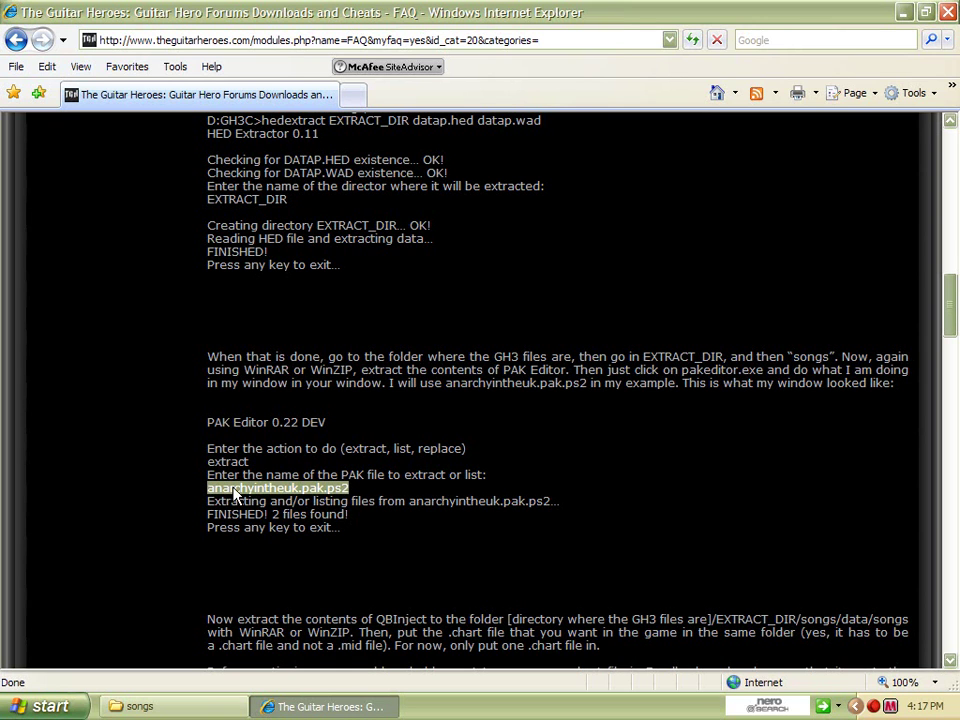
right_click(249, 497)
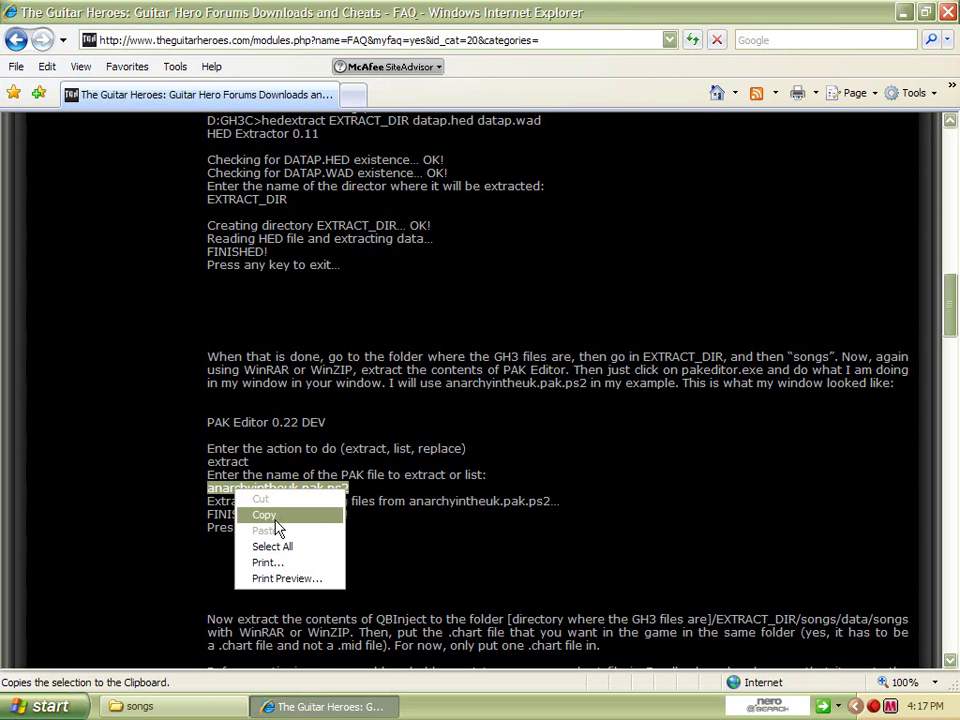
left_click(270, 515)
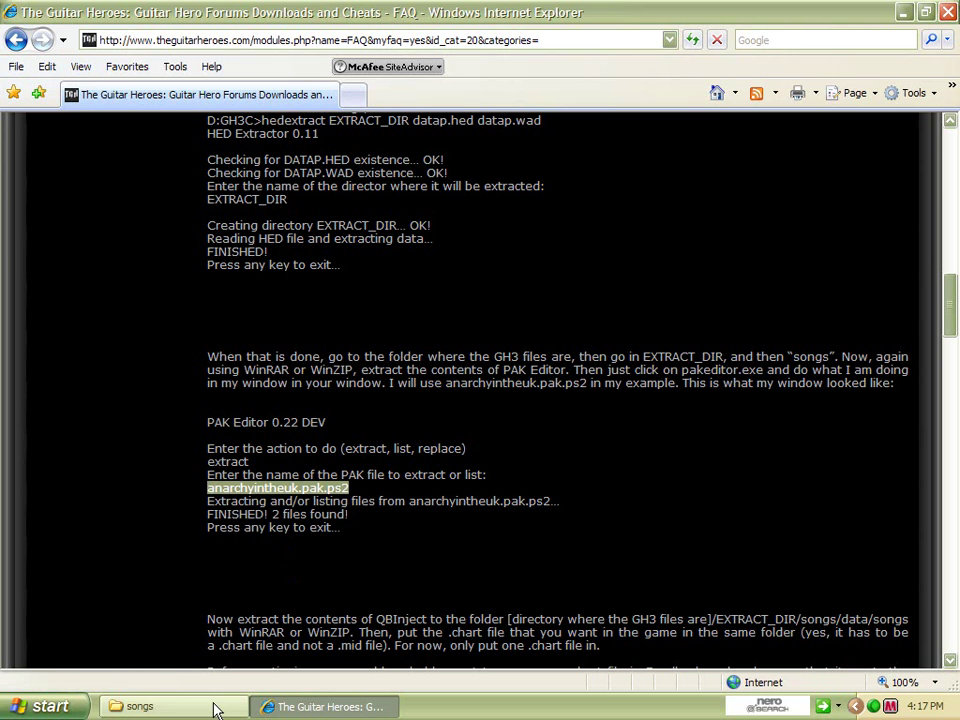
left_click(16, 709)
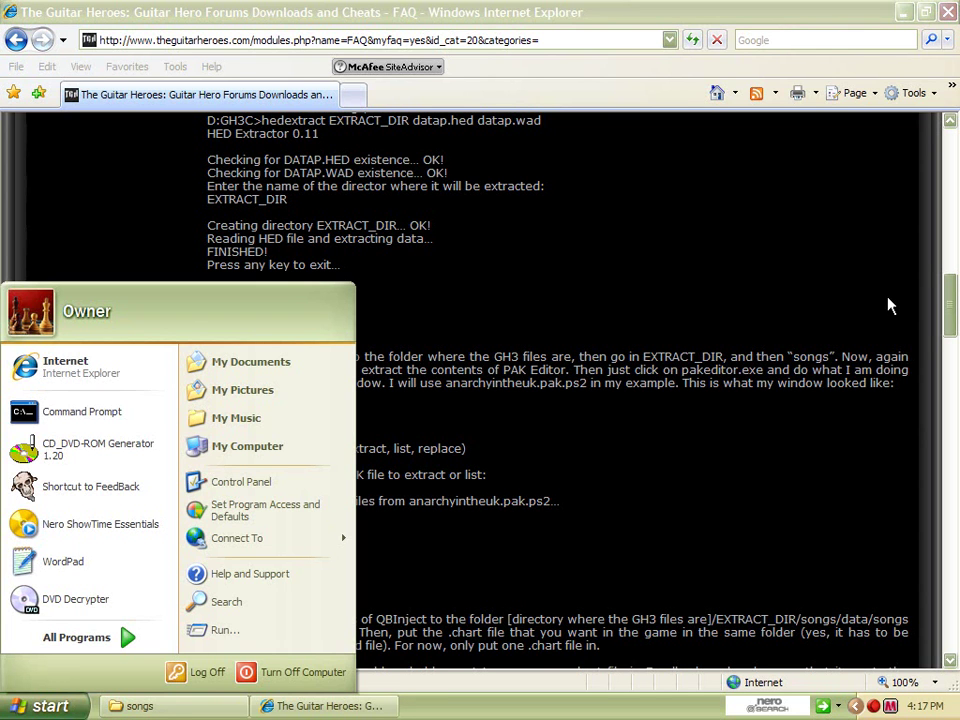
- Bring back the songs folder, maximized and scrolled down to pakeditor.c and pakeditor.exe
left_click(632, 382)
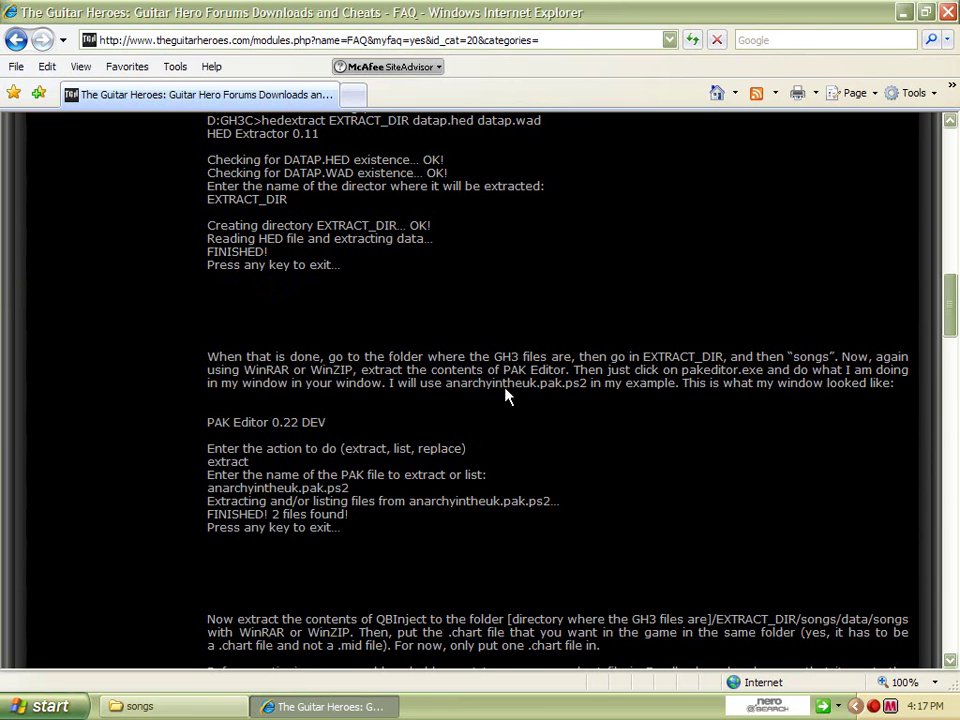
left_click(238, 707)
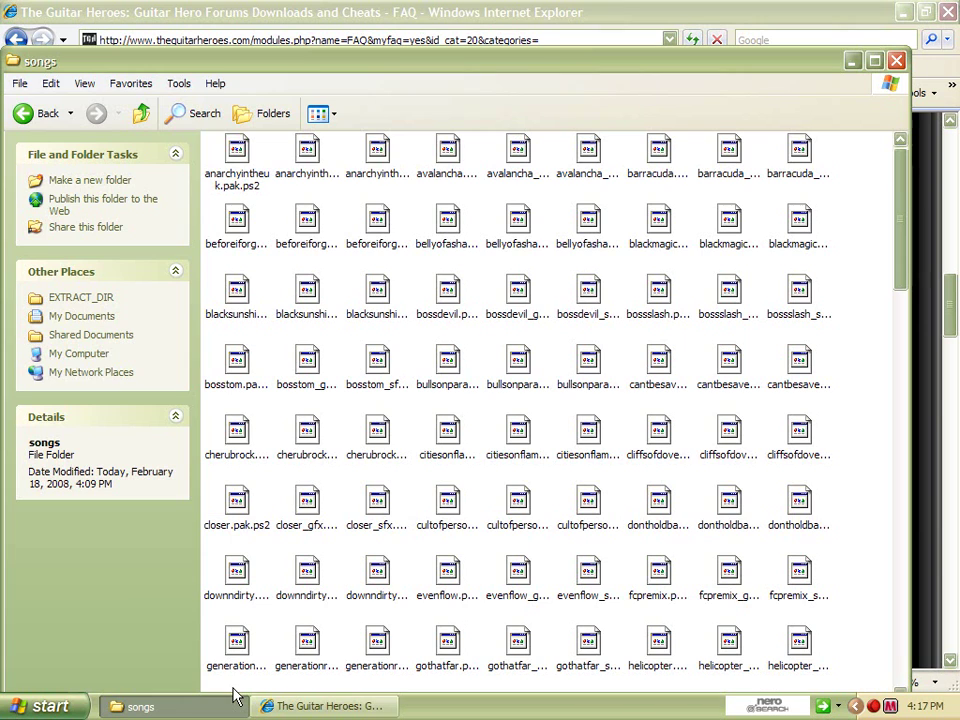
left_click(874, 62)
scroll(697, 225, "down", 5)
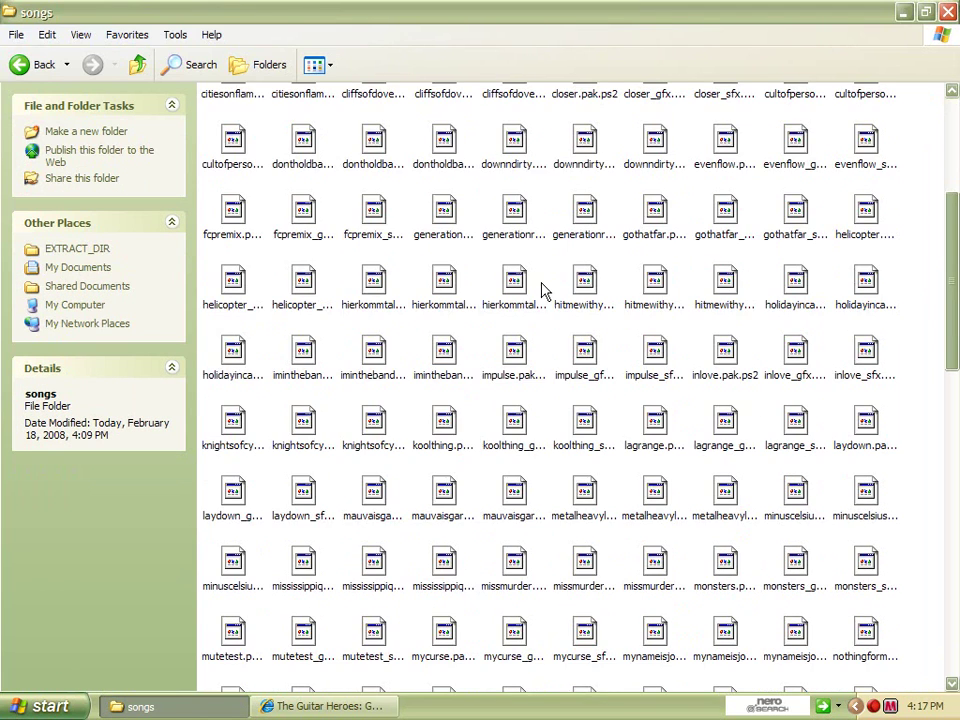
scroll(543, 290, "down", 15)
scroll(543, 290, "down", 2)
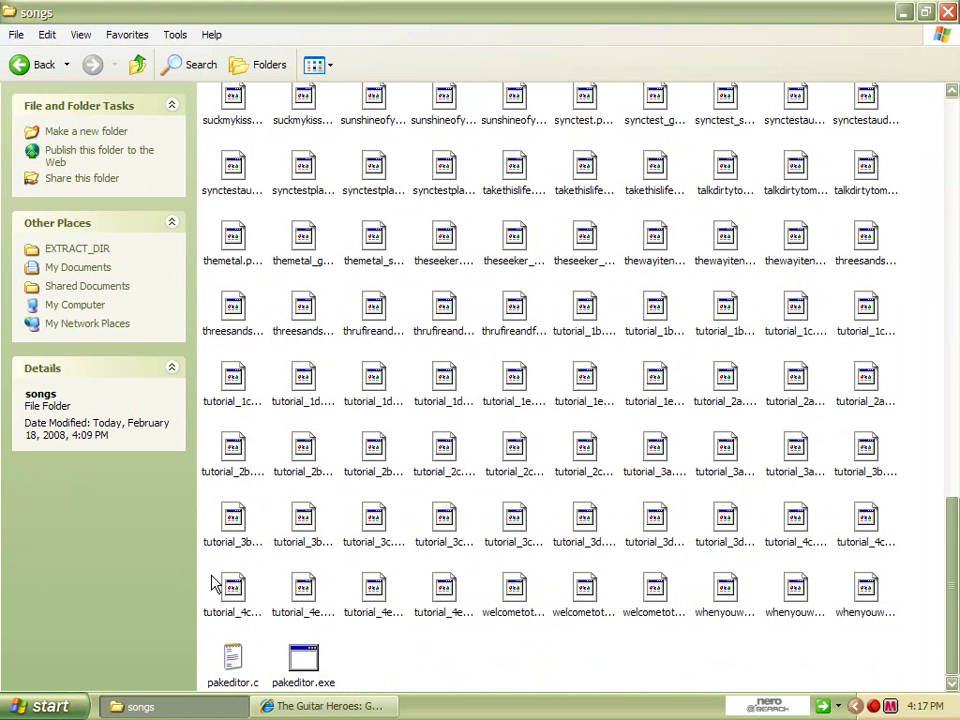
- Run pakeditor.exe with the extract action on anarchyintheuk.pak.ps2
double_click(305, 657)
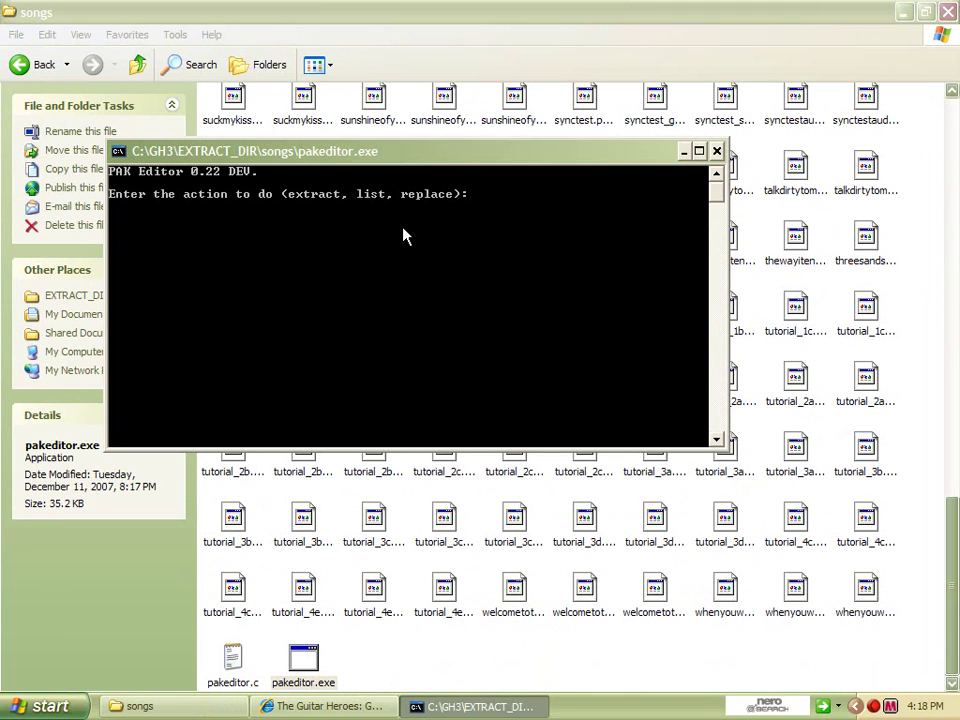
type("e")
key("BackSpace")
type("e")
type("xtr")
type("act")
key("Return")
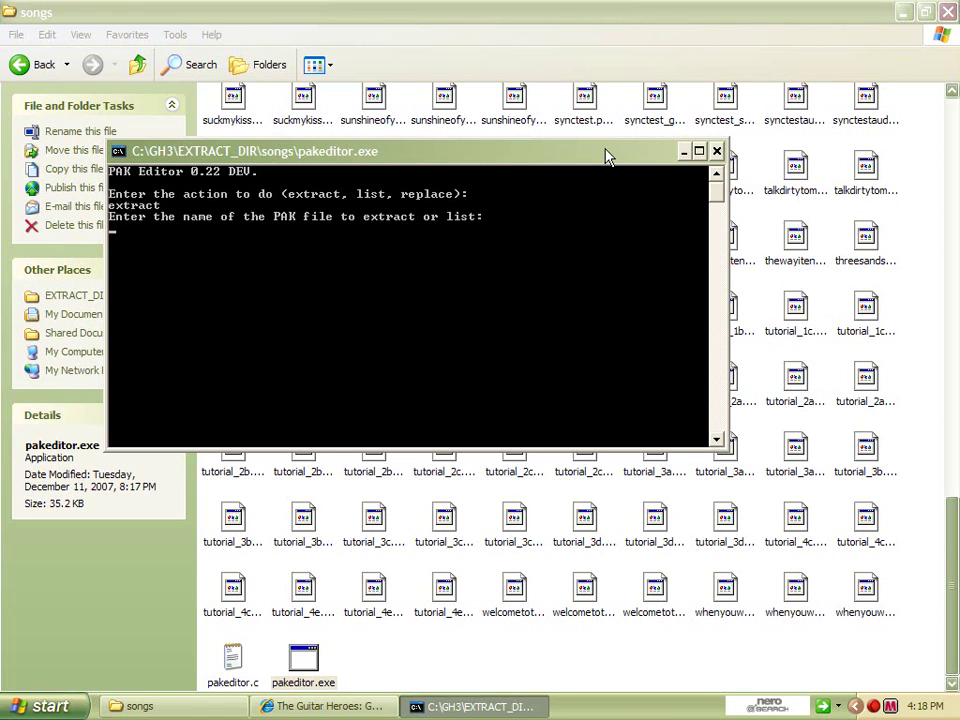
type("an")
type("archy")
type("int")
type("heuk")
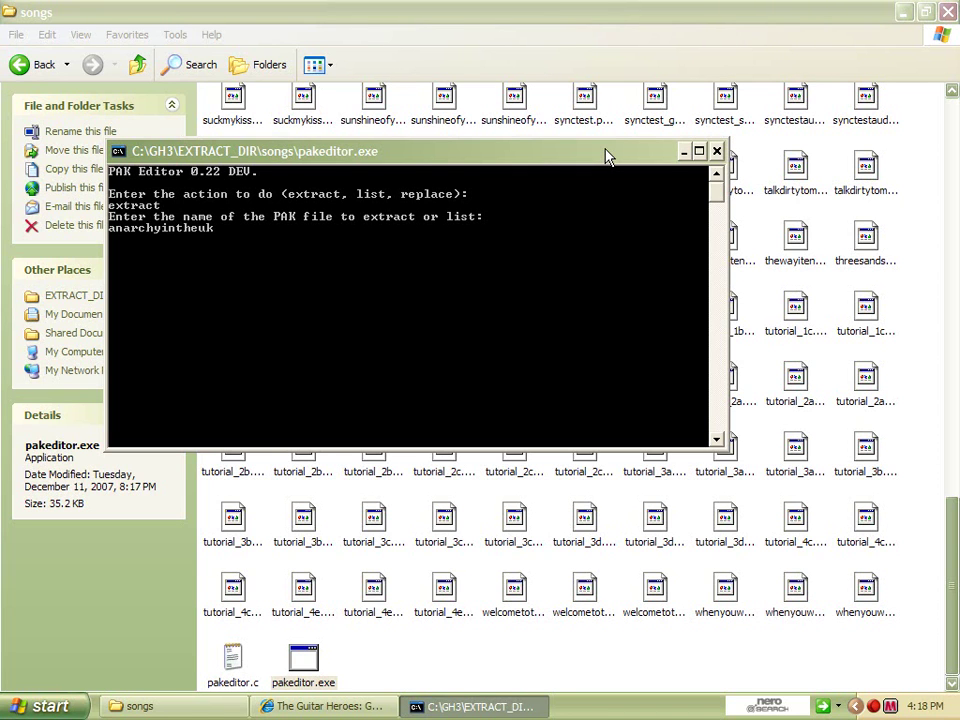
type(".pak")
type(".ps")
type("2")
key("Return")
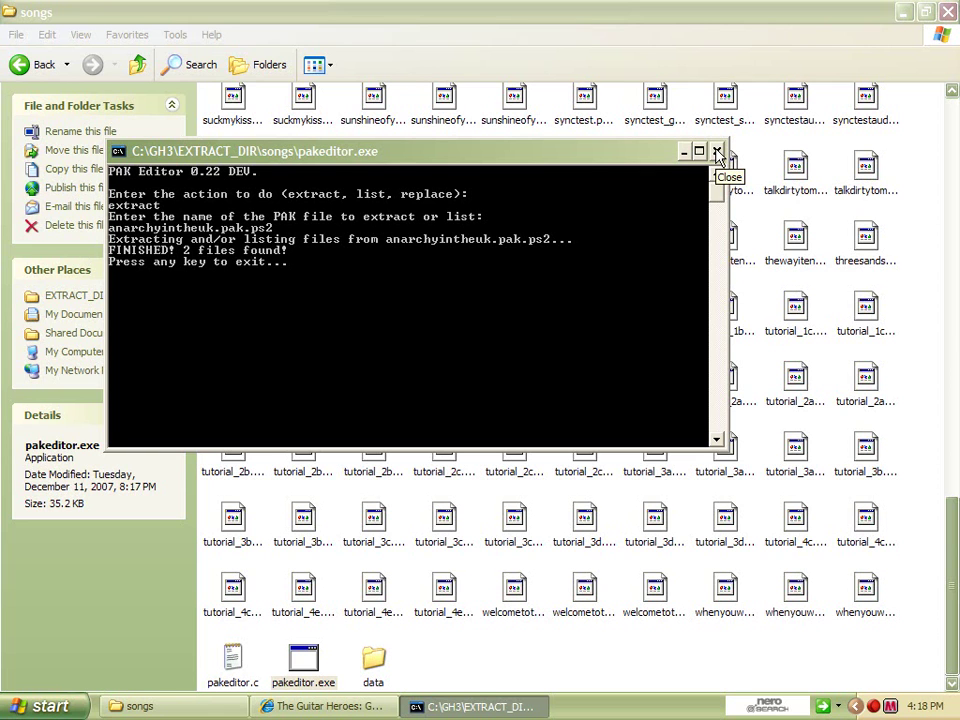
- Close the PAK Editor console and show the guide's tools list with the QBInject link
left_click(717, 152)
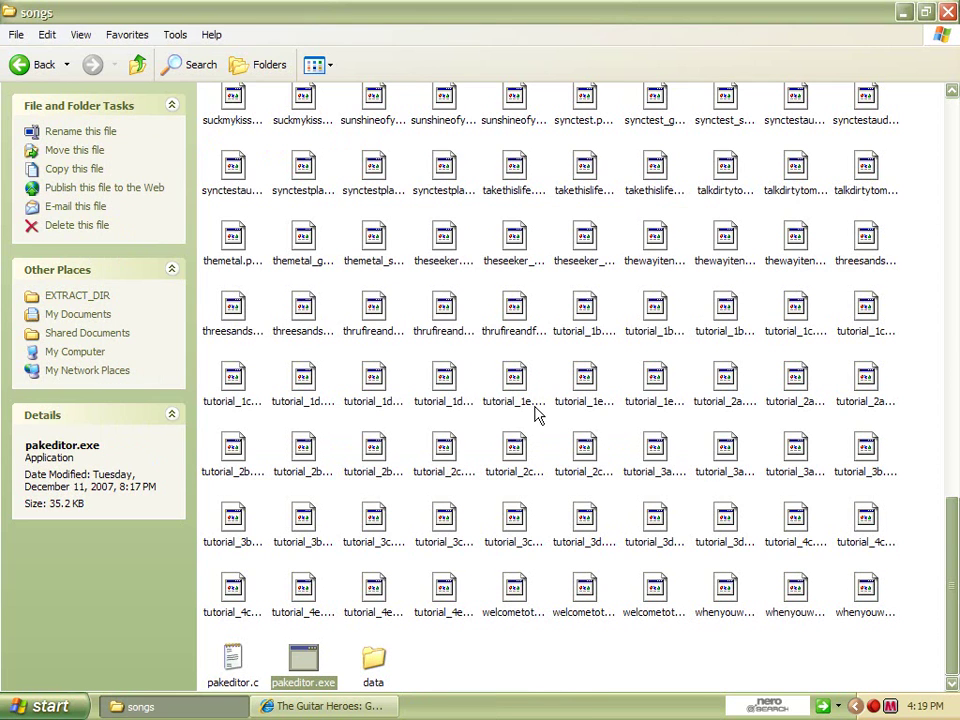
left_click(384, 707)
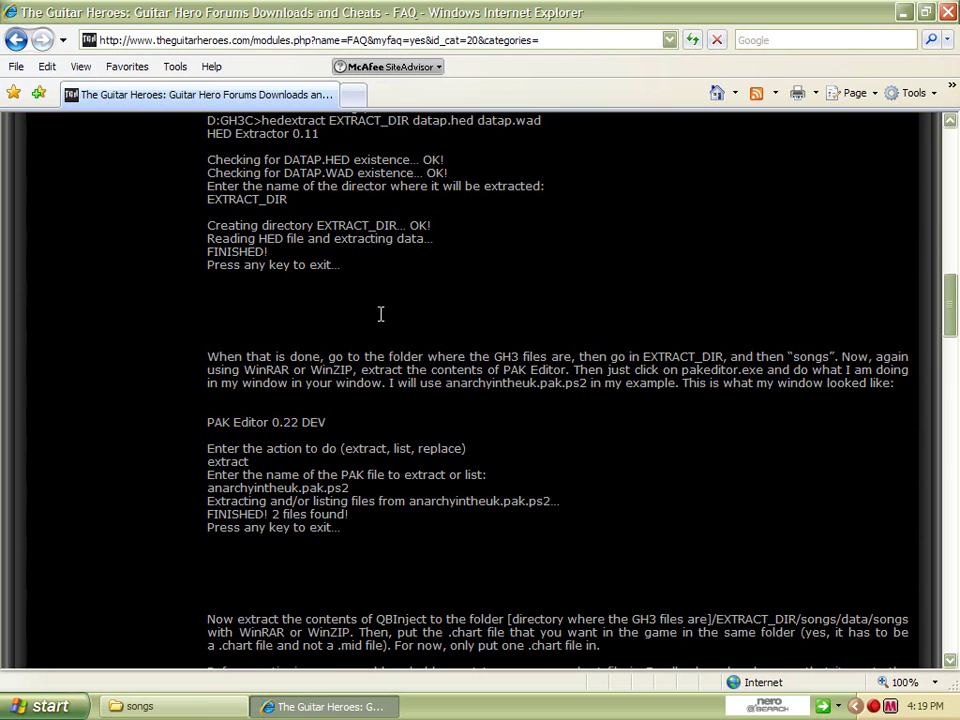
scroll(370, 422, "down", 1)
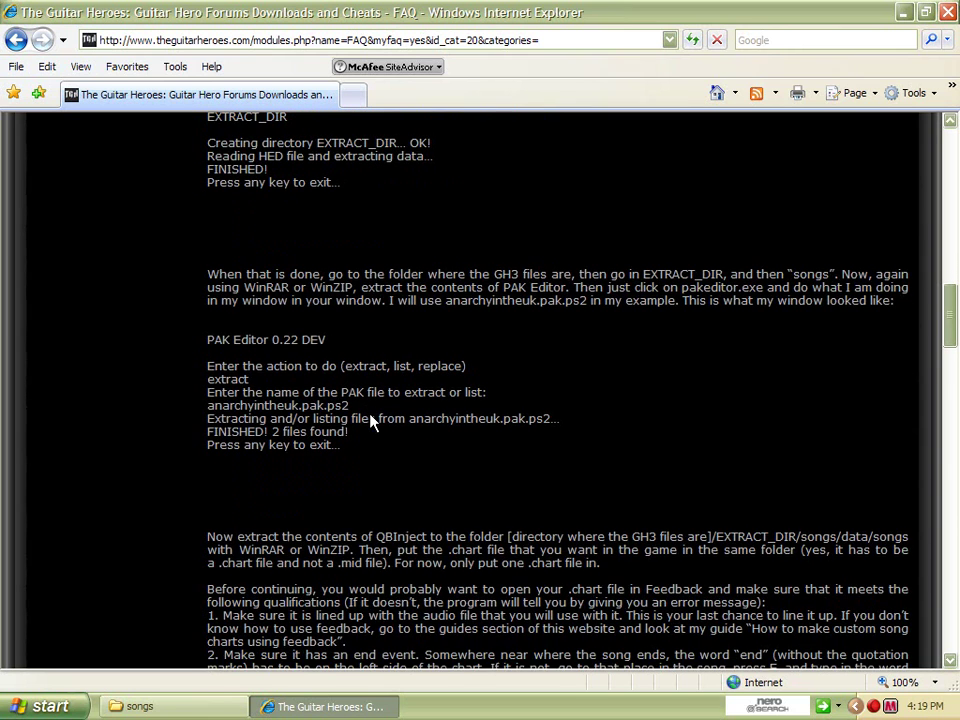
scroll(370, 422, "up", 4)
scroll(372, 397, "up", 4)
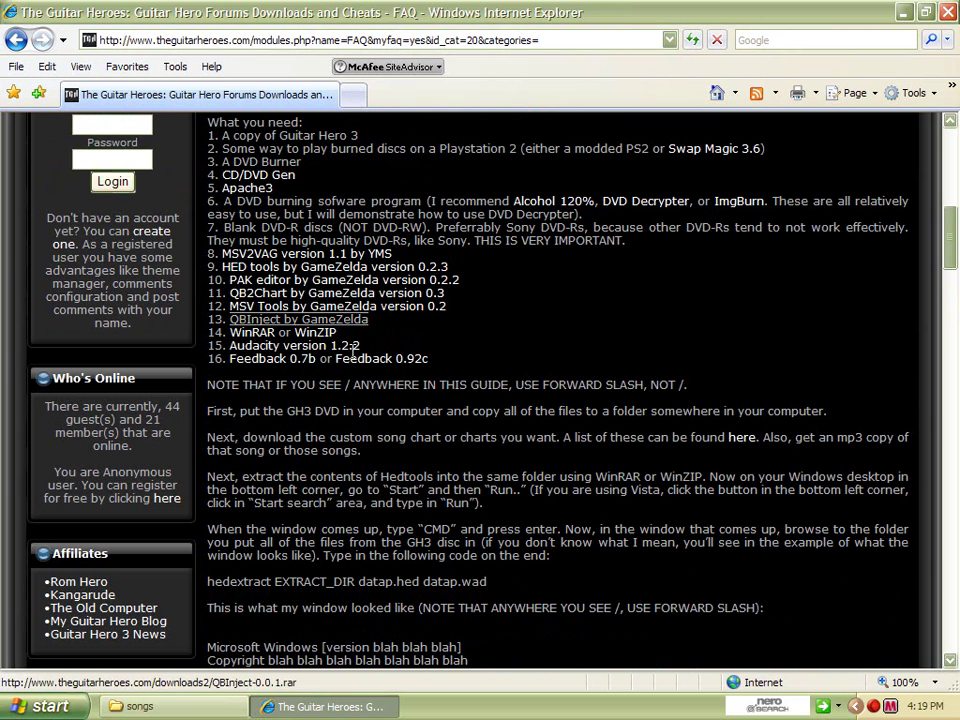
scroll(356, 358, "down", 6)
scroll(358, 363, "down", 2)
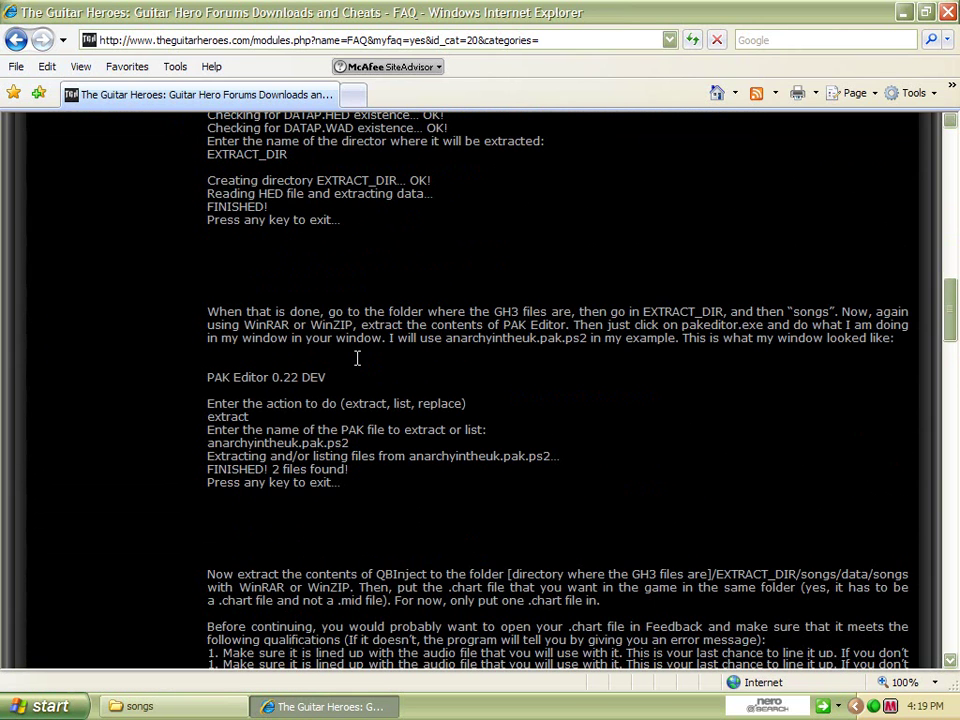
scroll(357, 362, "down", 1)
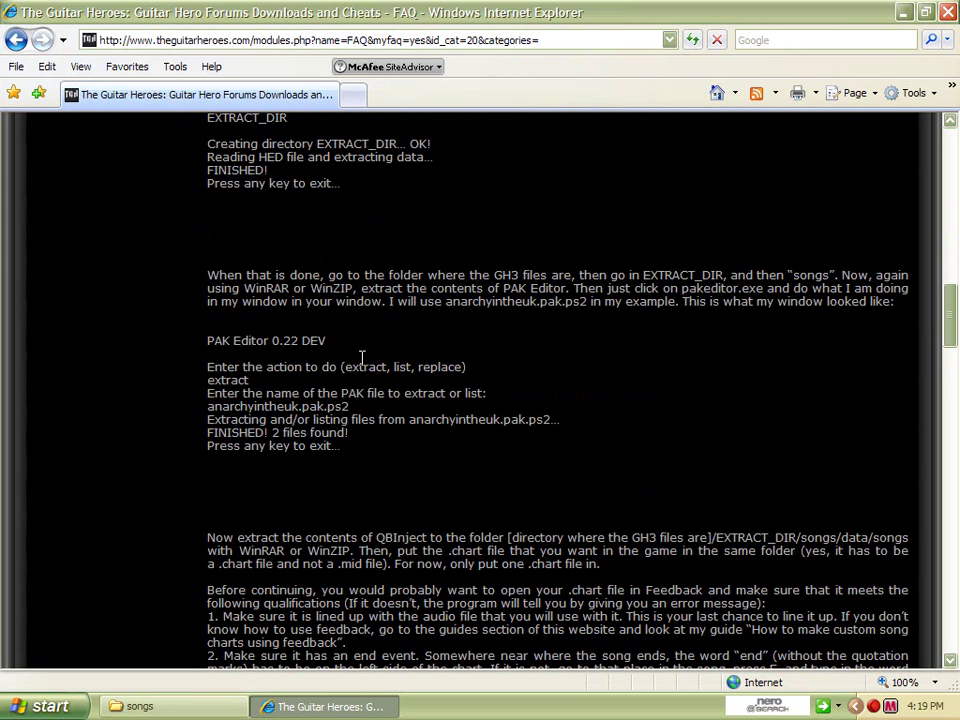
scroll(362, 357, "up", 5)
scroll(378, 350, "up", 6)
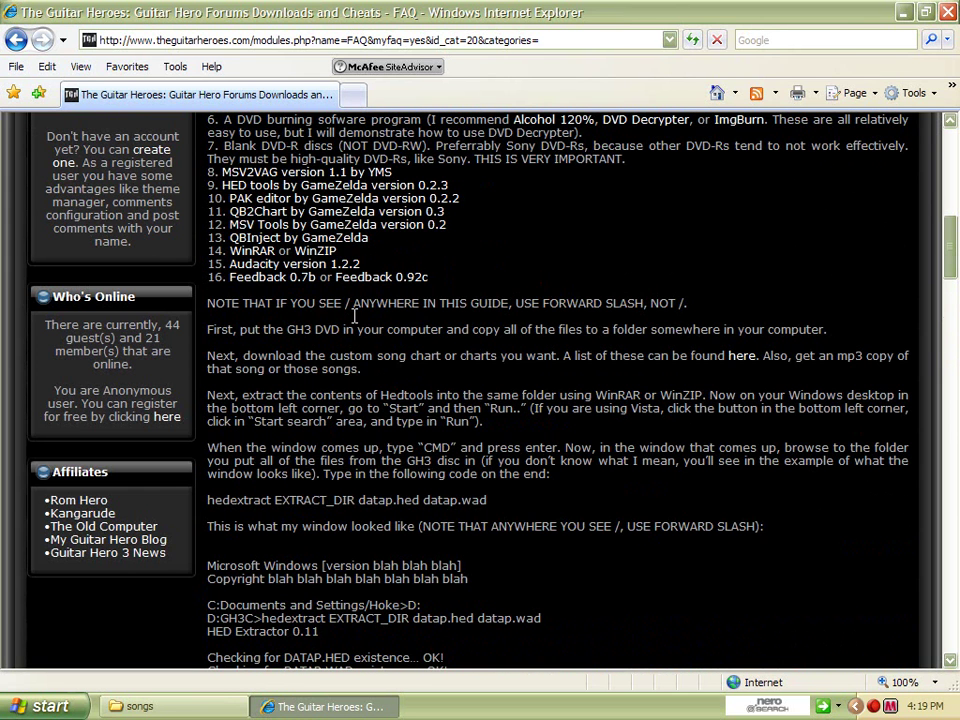
- Extract the three QBInject files into C:\GH3\EXTRACT_DIR\songs\data\songs, then close WinRAR
left_click(313, 240)
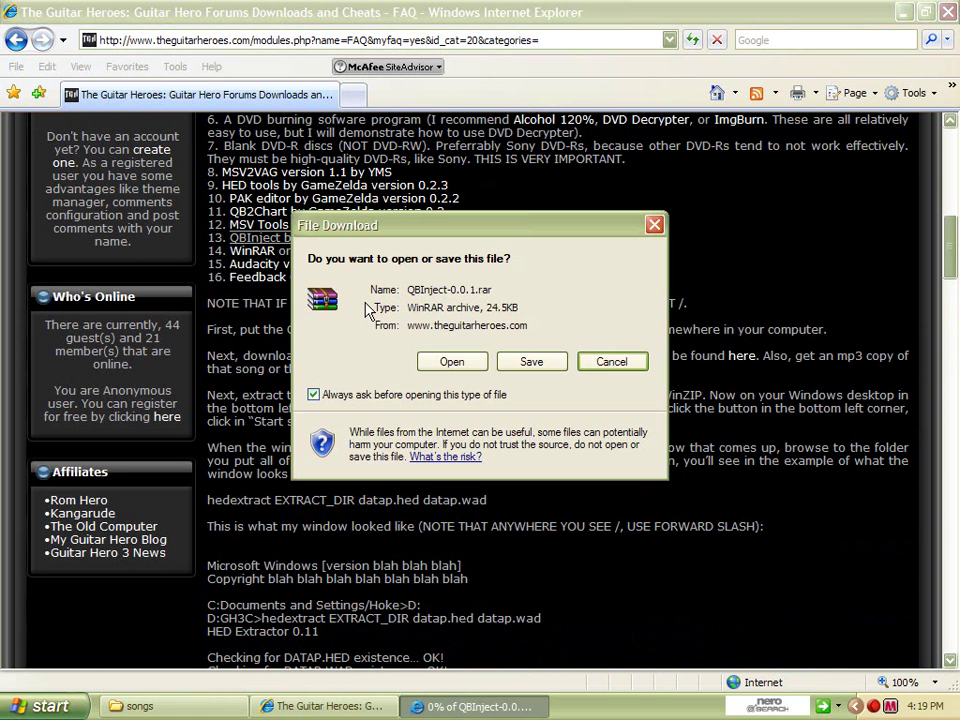
left_click(452, 362)
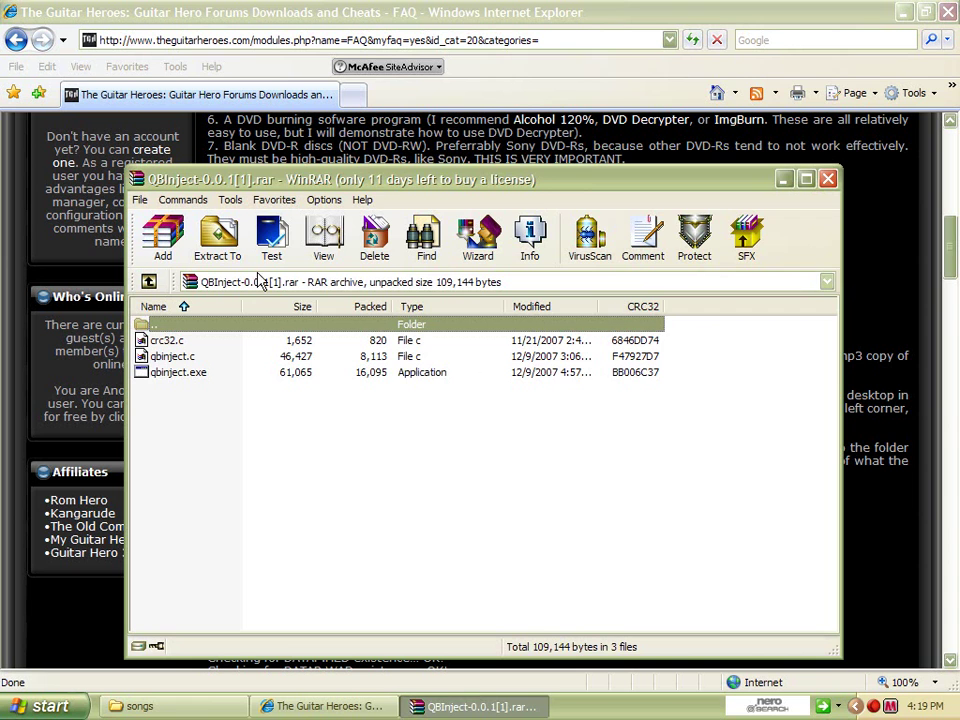
left_click(216, 240)
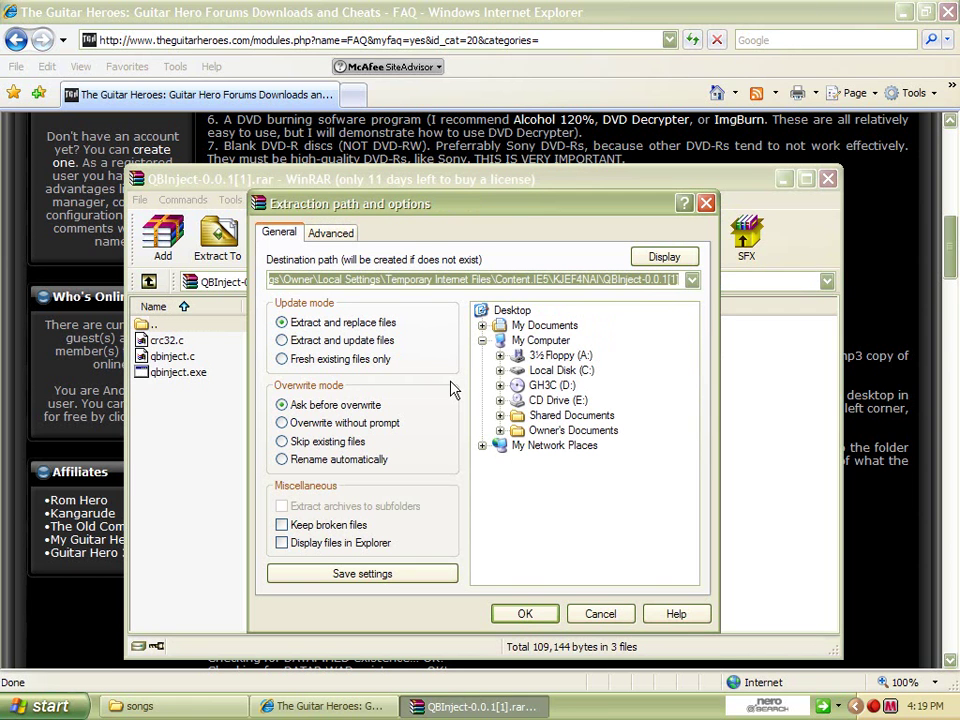
left_click(499, 371)
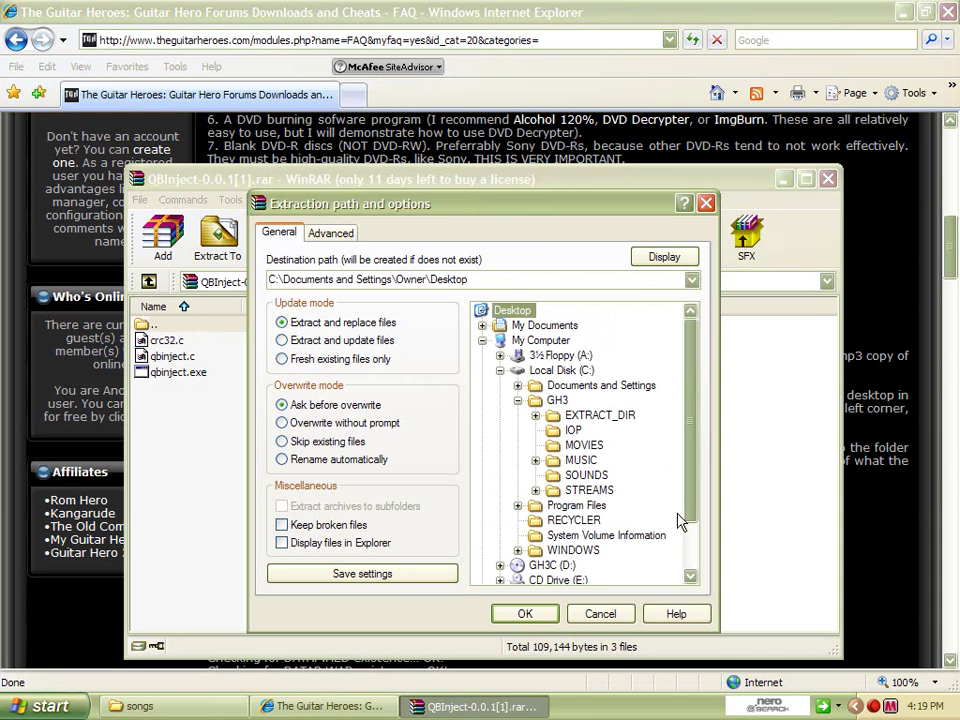
left_click(536, 415)
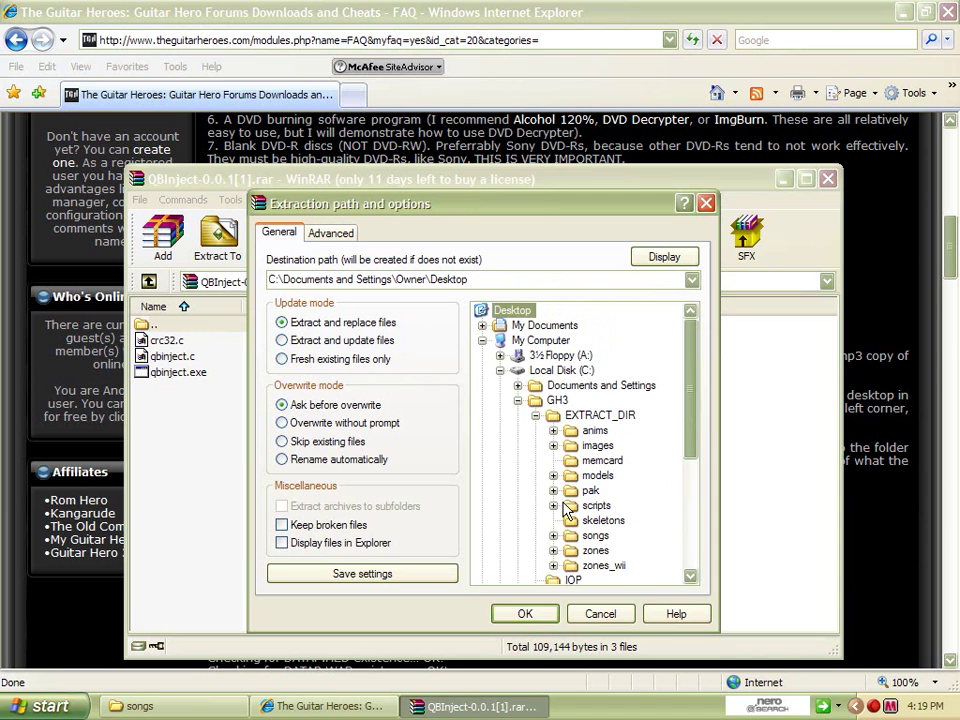
scroll(578, 497, "down", 1)
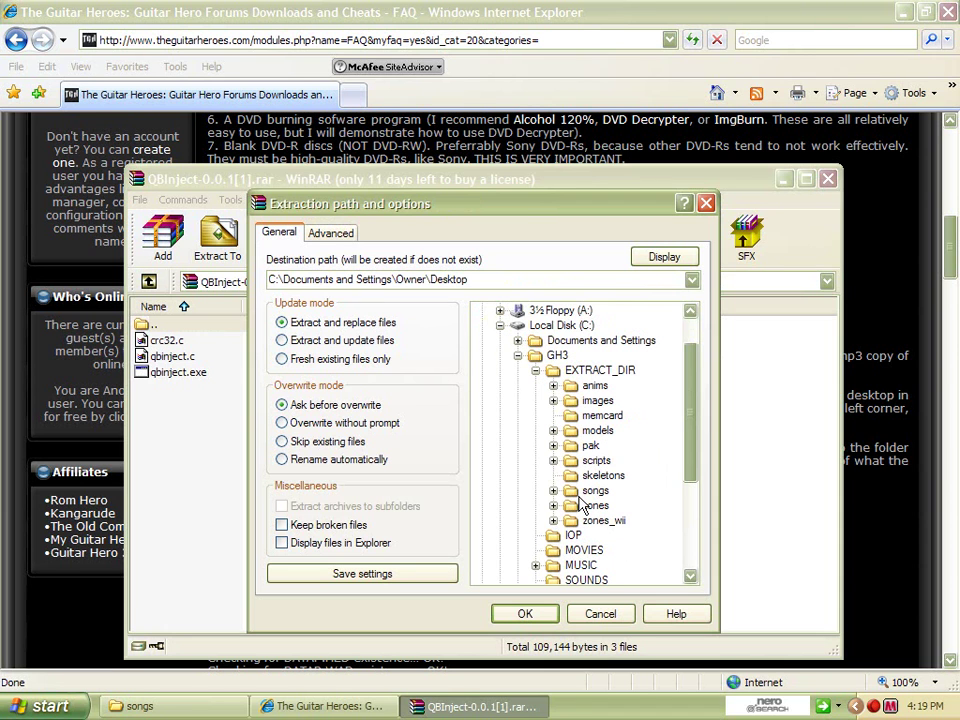
left_click(554, 491)
left_click(571, 506)
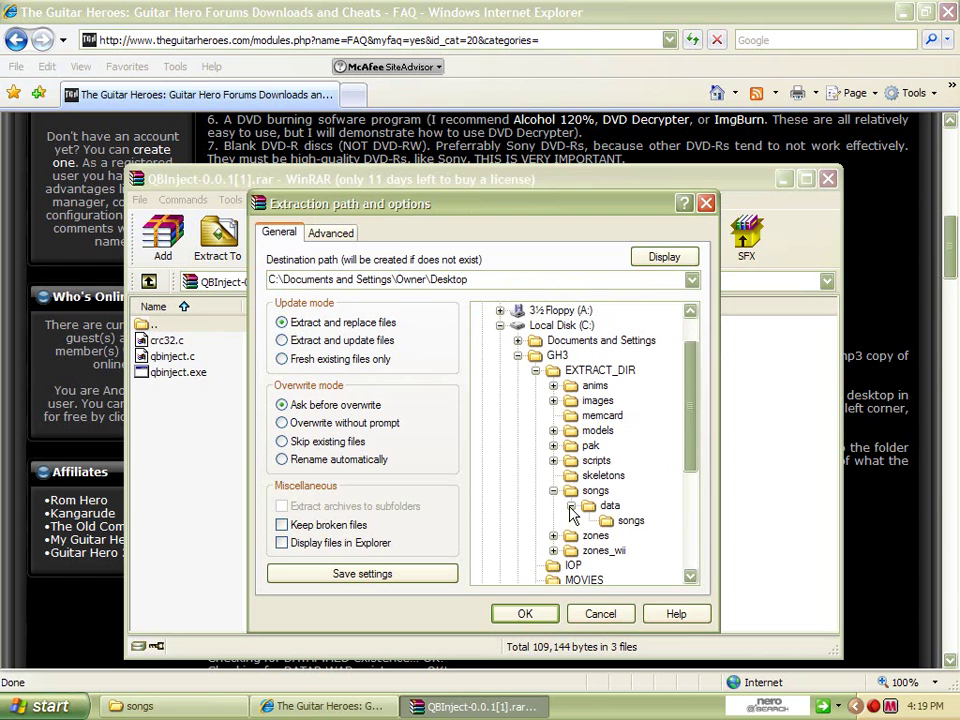
left_click(629, 521)
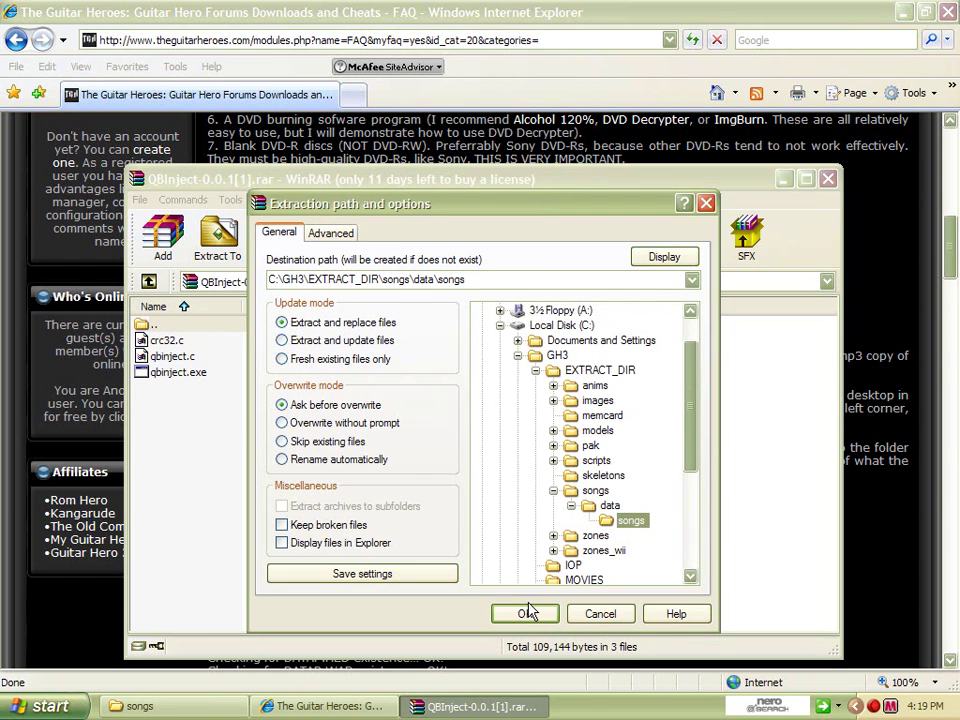
left_click(527, 620)
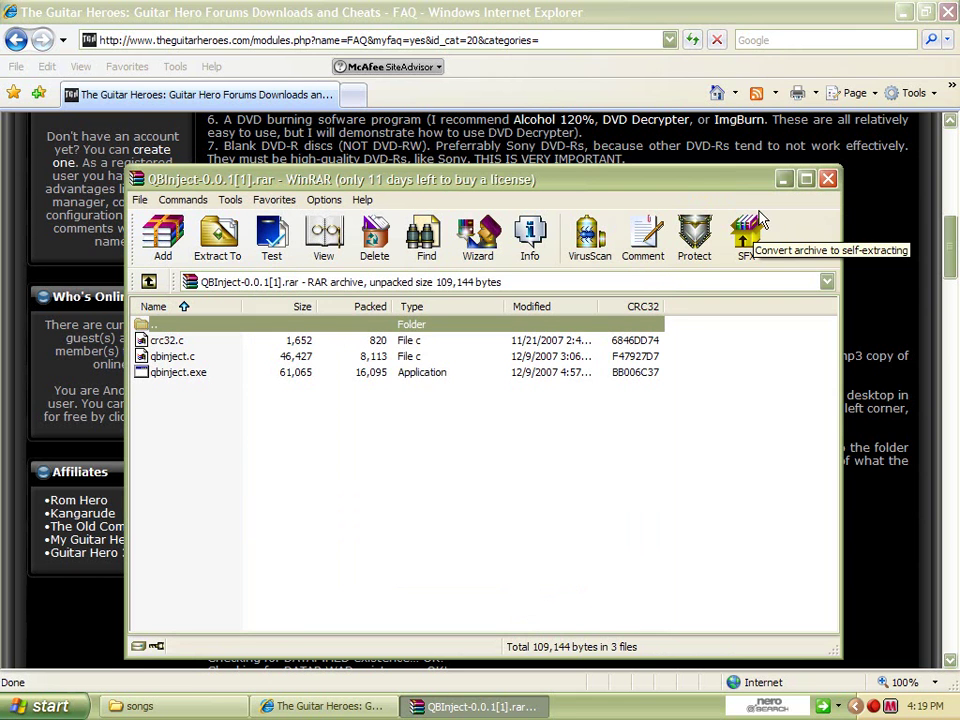
left_click(828, 180)
- Read through the guide's QBInject steps, then bring back the songs folder window
scroll(597, 395, "down", 5)
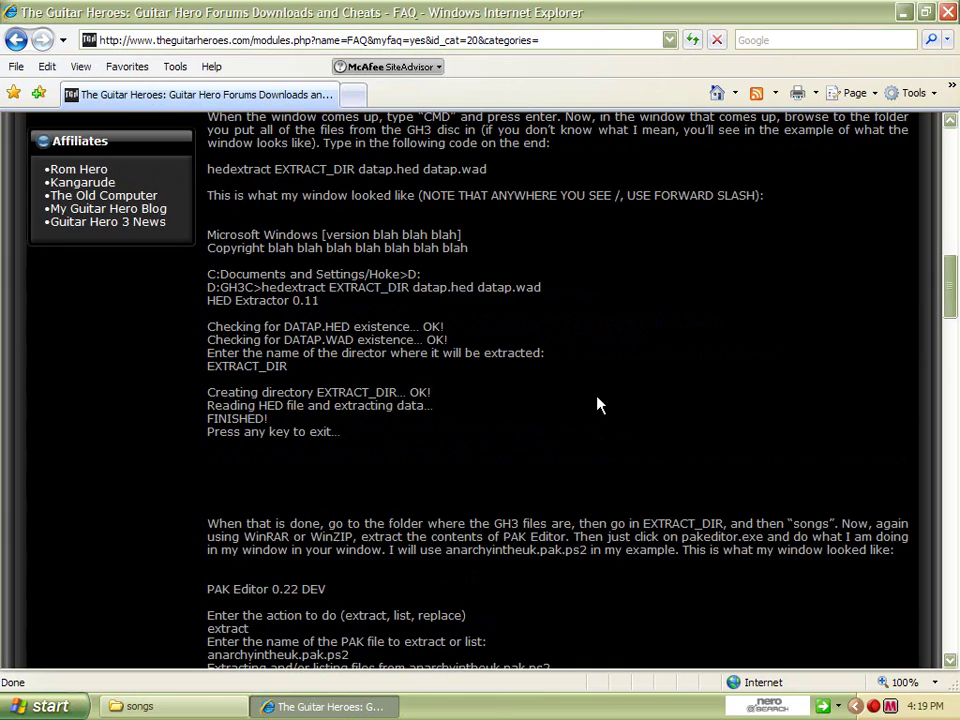
scroll(597, 405, "down", 3)
scroll(592, 407, "down", 3)
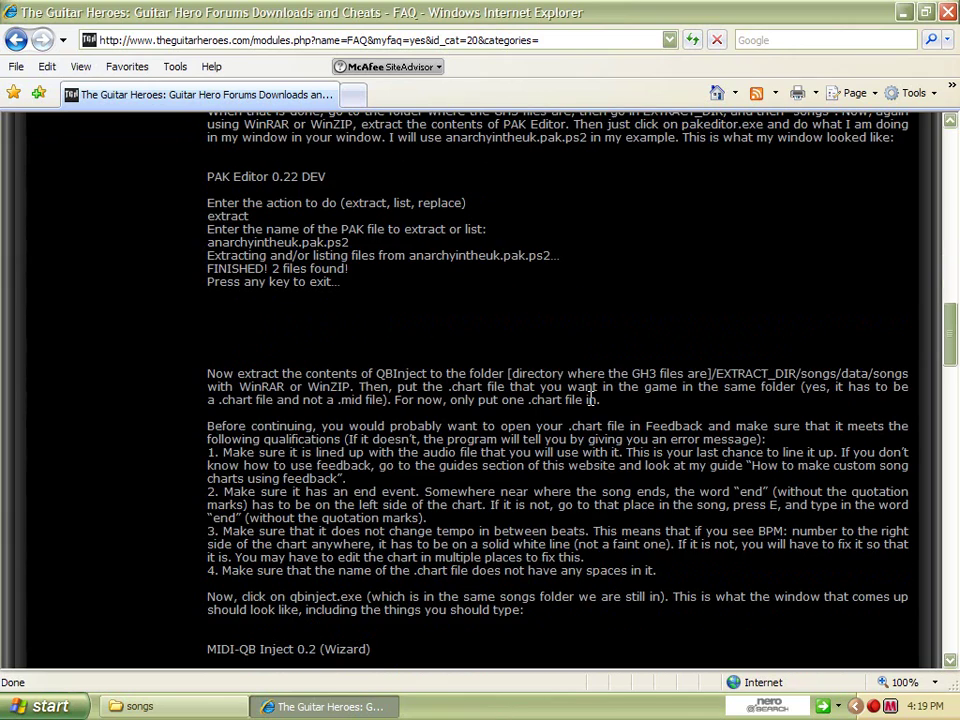
scroll(591, 398, "up", 5)
scroll(592, 395, "down", 6)
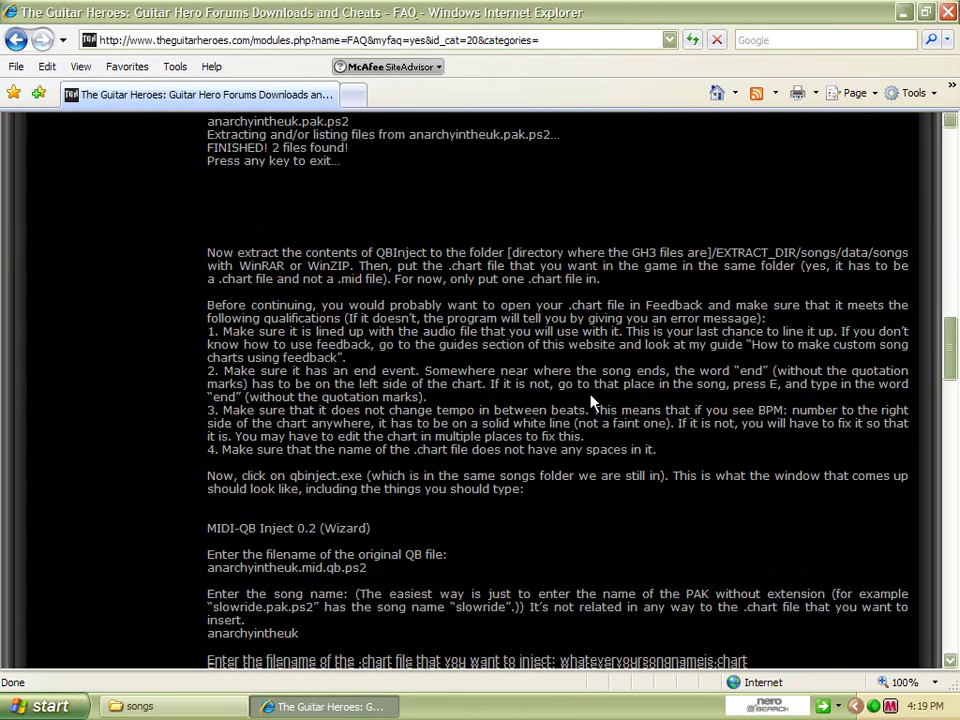
scroll(592, 402, "down", 2)
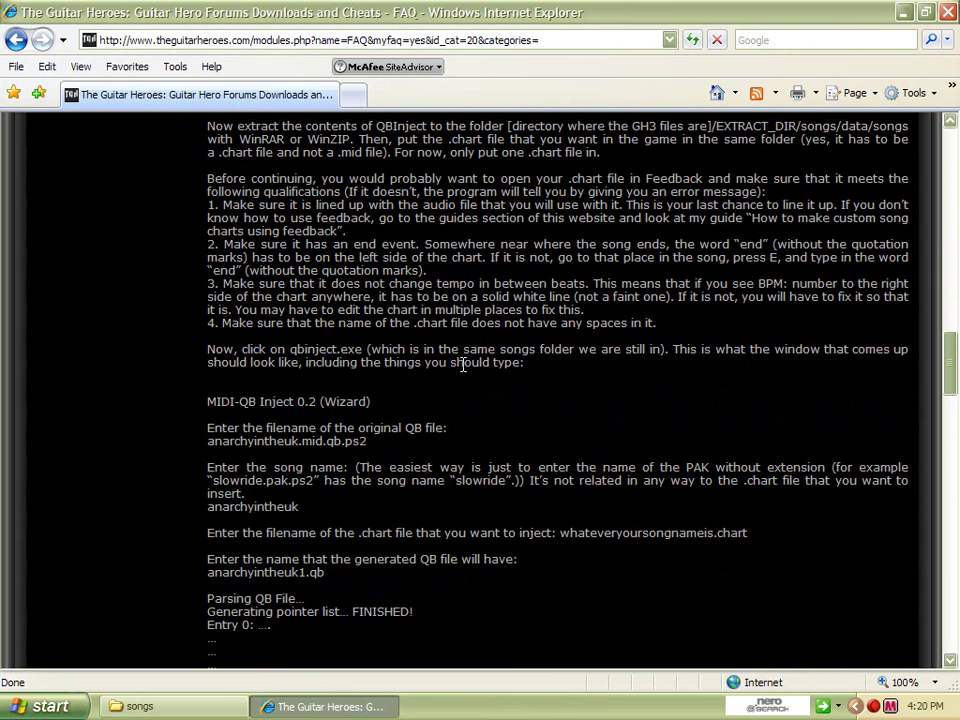
scroll(463, 365, "up", 3)
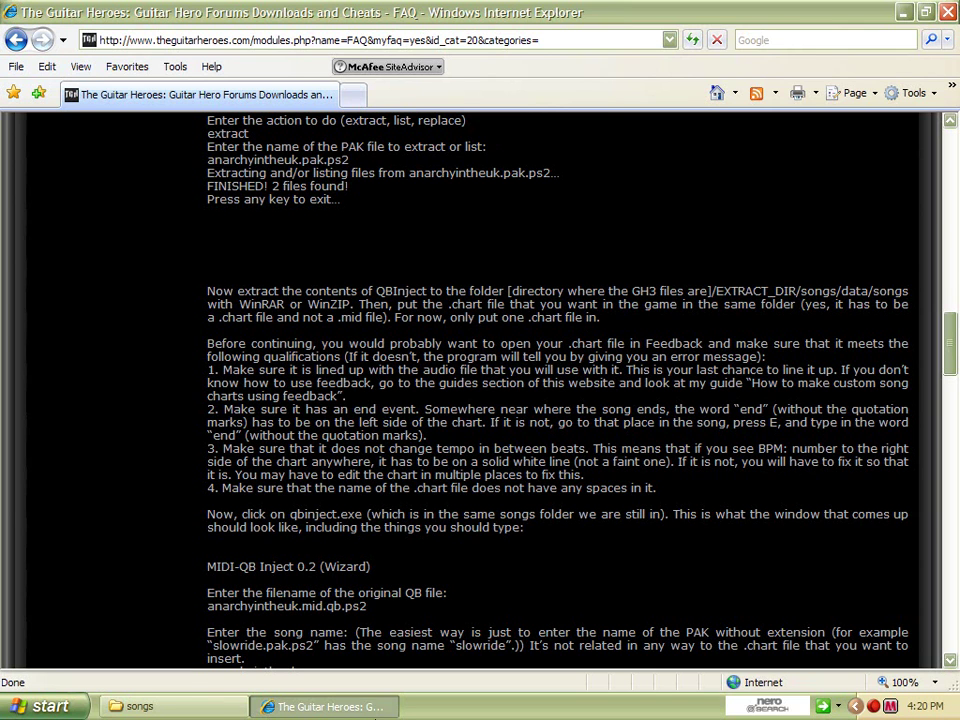
left_click(162, 711)
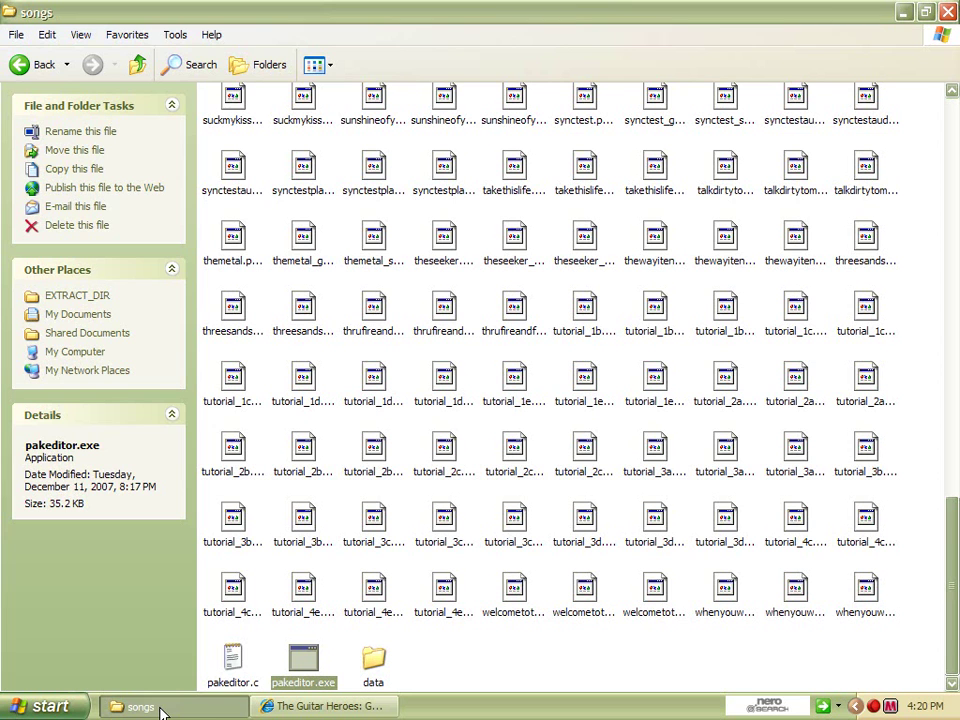